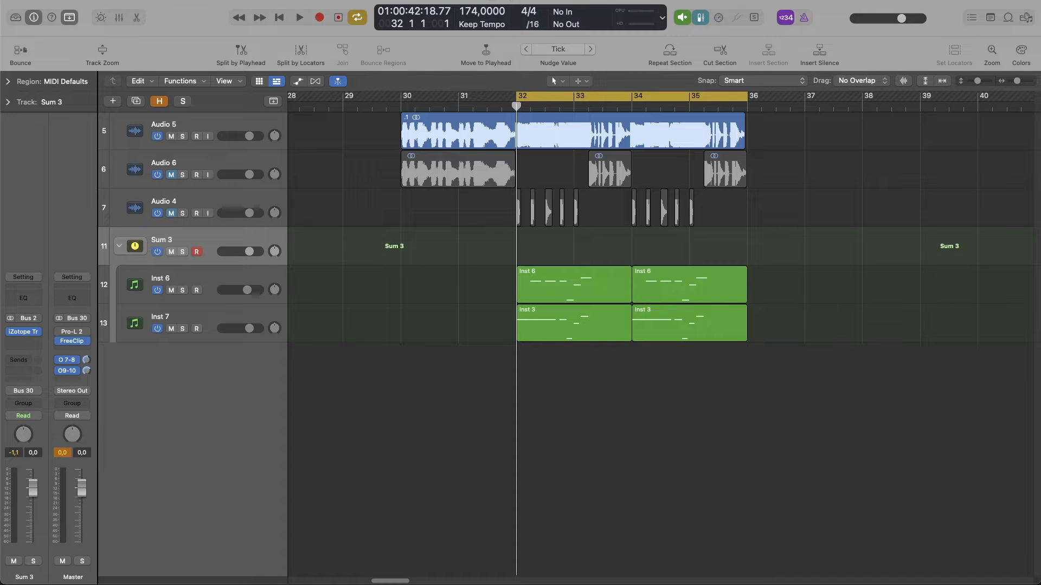
# Play the original bass on Audio 5 from bar 30, and play the recreation with Audio 6 and Audio 4 to compare.
pyautogui.press('m')
pyautogui.press('Up')
pyautogui.press('Up')
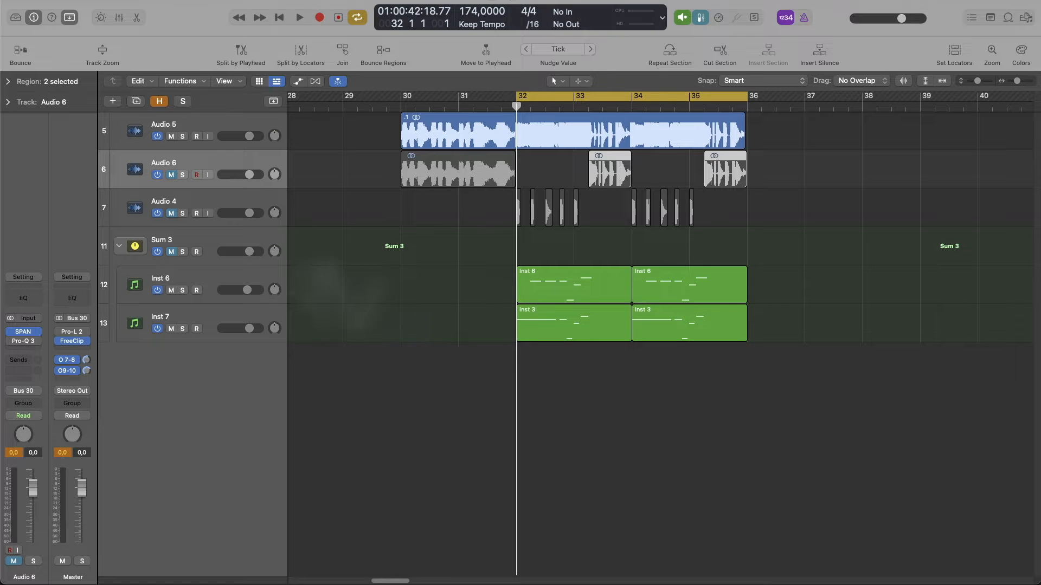
pyautogui.click(440, 106)
pyautogui.press('space')
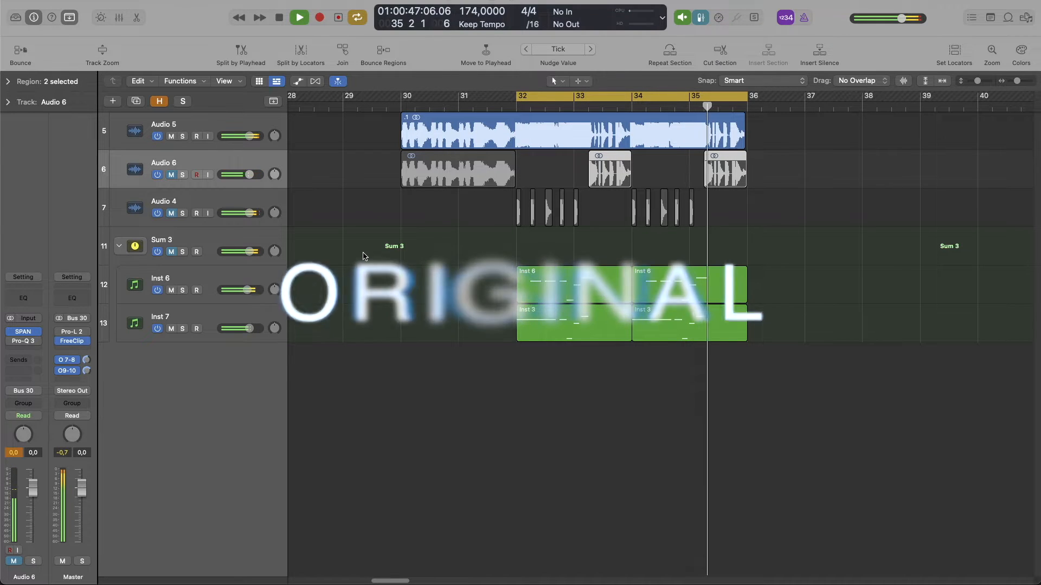
pyautogui.press('space')
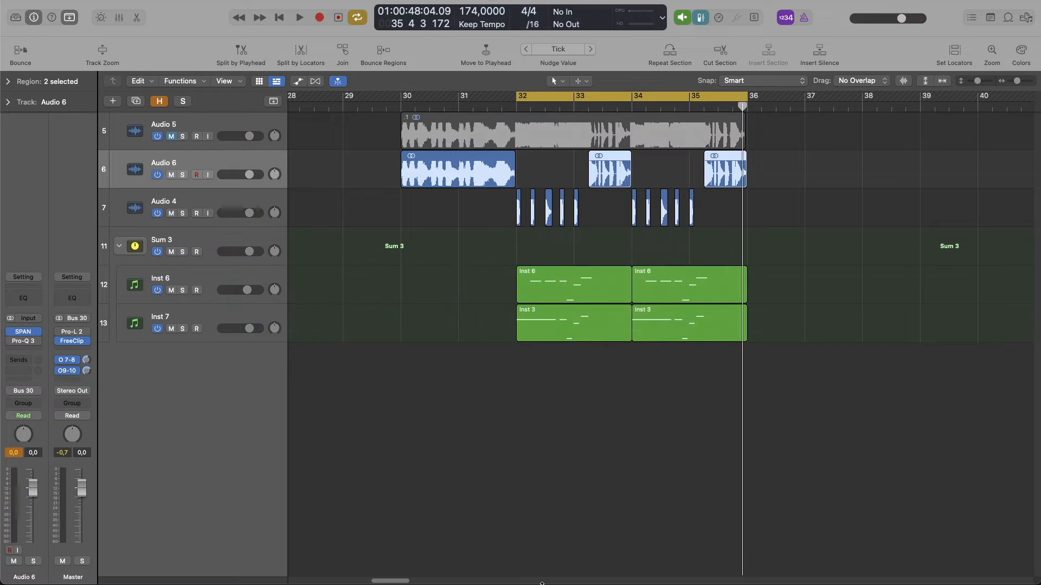
pyautogui.doubleClick(436, 104)
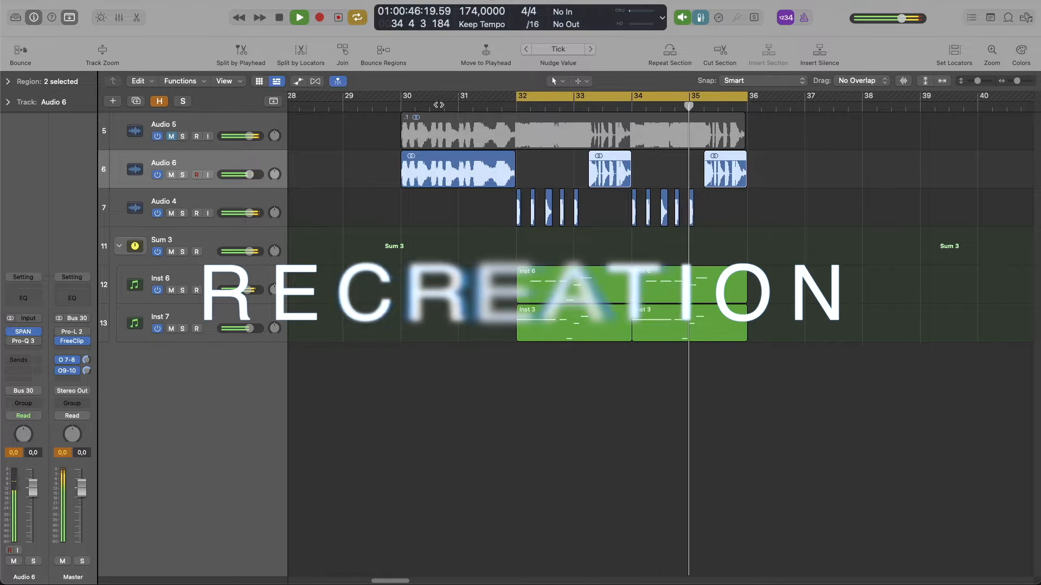
pyautogui.press('space')
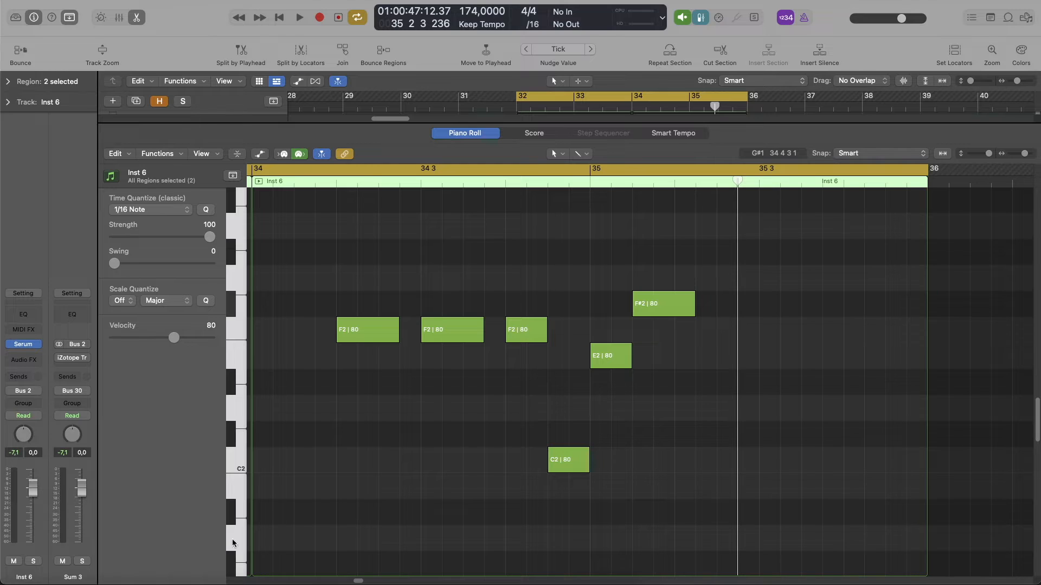
# Close the piano roll, open Serum on the Inst 6 track, and set oscillator A's wavetable to Basic Shapes.
pyautogui.click(137, 16)
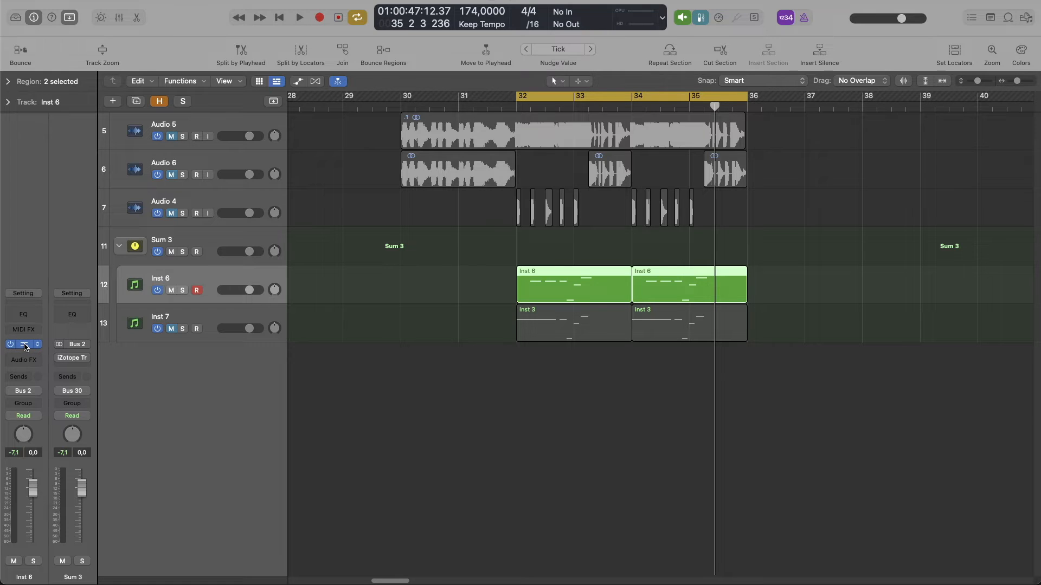
pyautogui.click(23, 344)
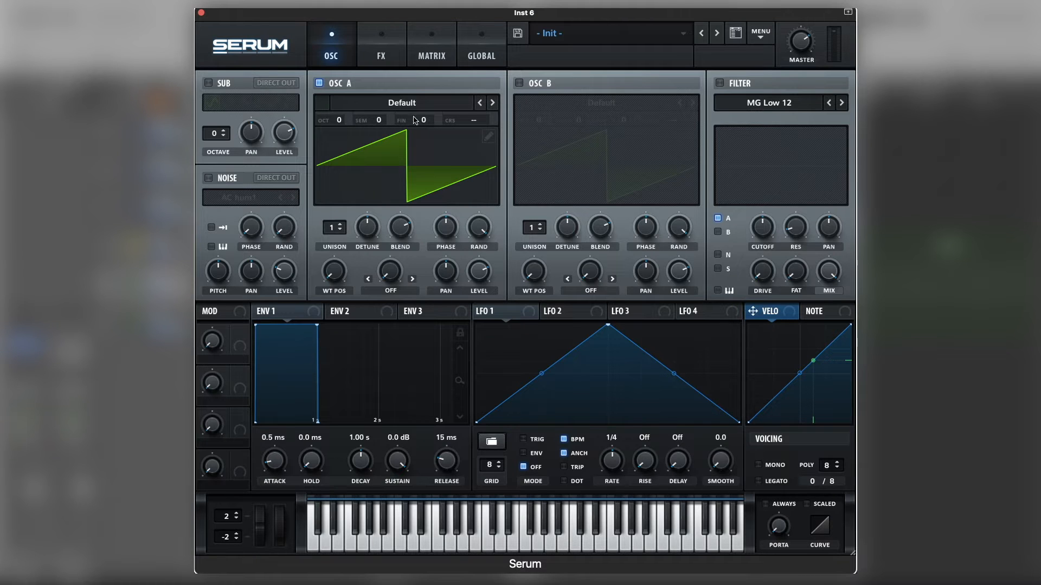
pyautogui.click(412, 104)
pyautogui.moveTo(413, 116)
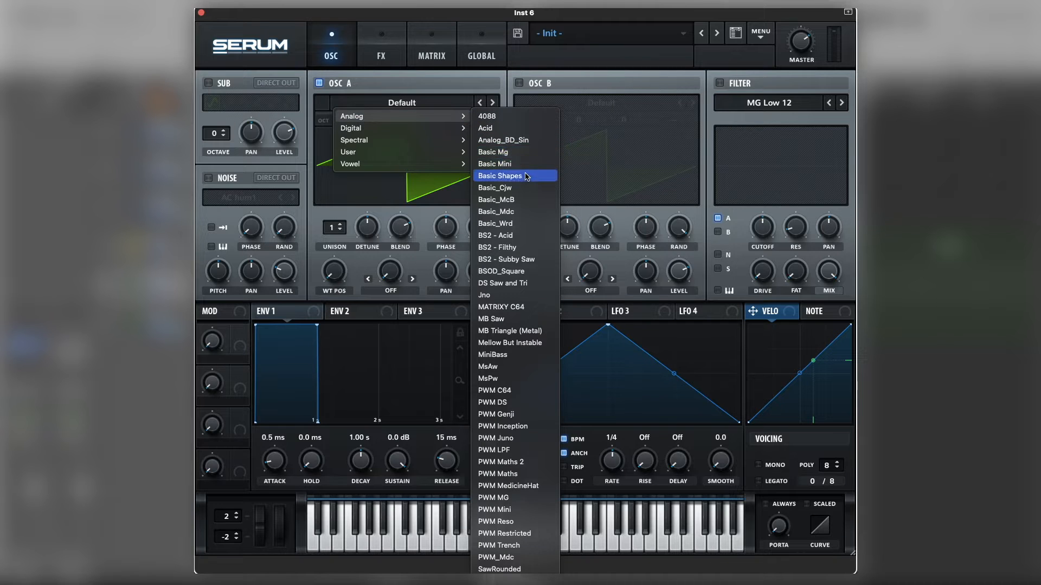
pyautogui.click(526, 177)
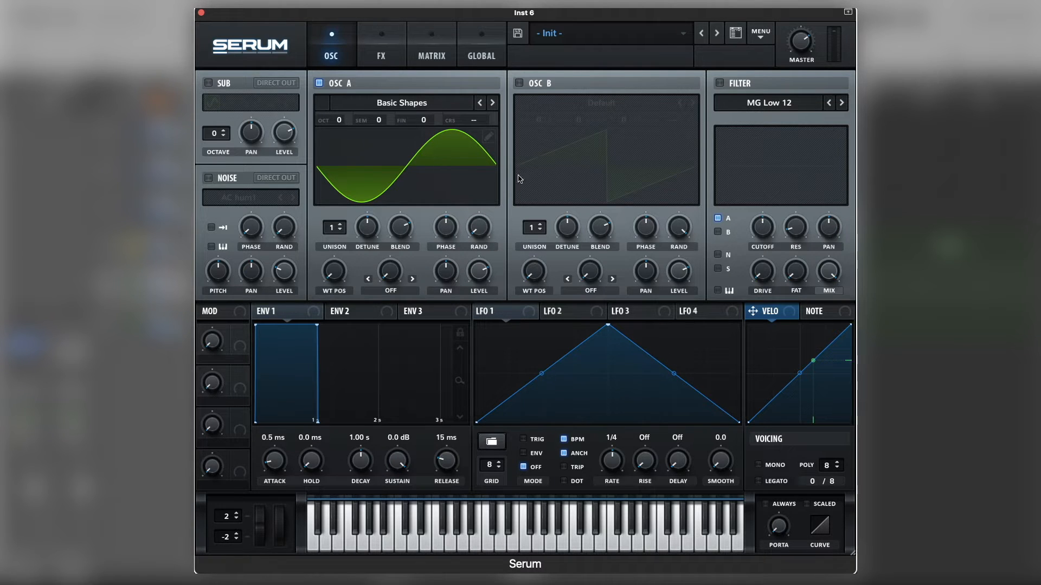
# Enable oscillator B and set its wavetable to the analog Basic Shapes.
pyautogui.click(518, 84)
pyautogui.click(598, 103)
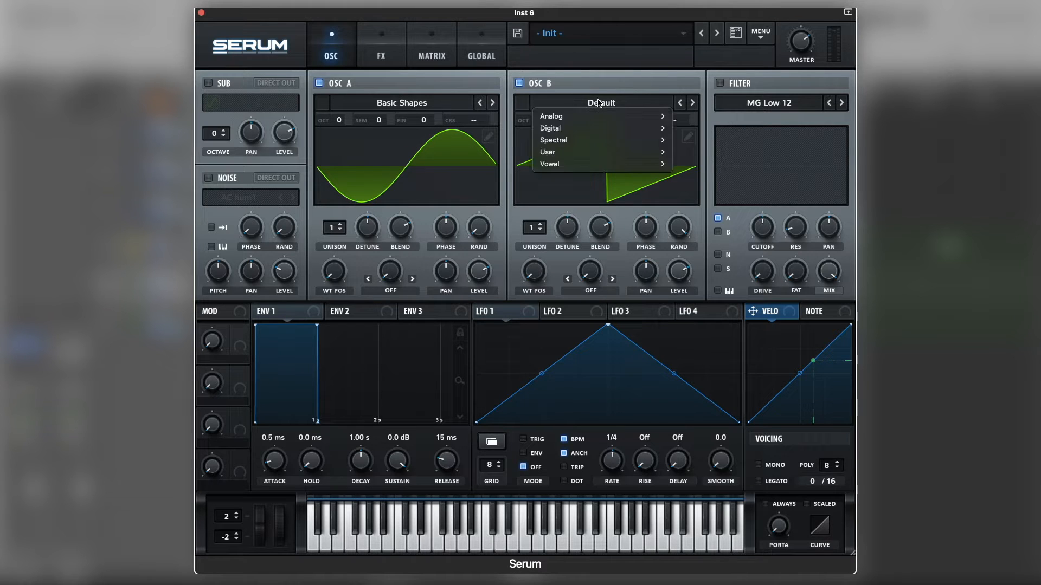
pyautogui.moveTo(609, 116)
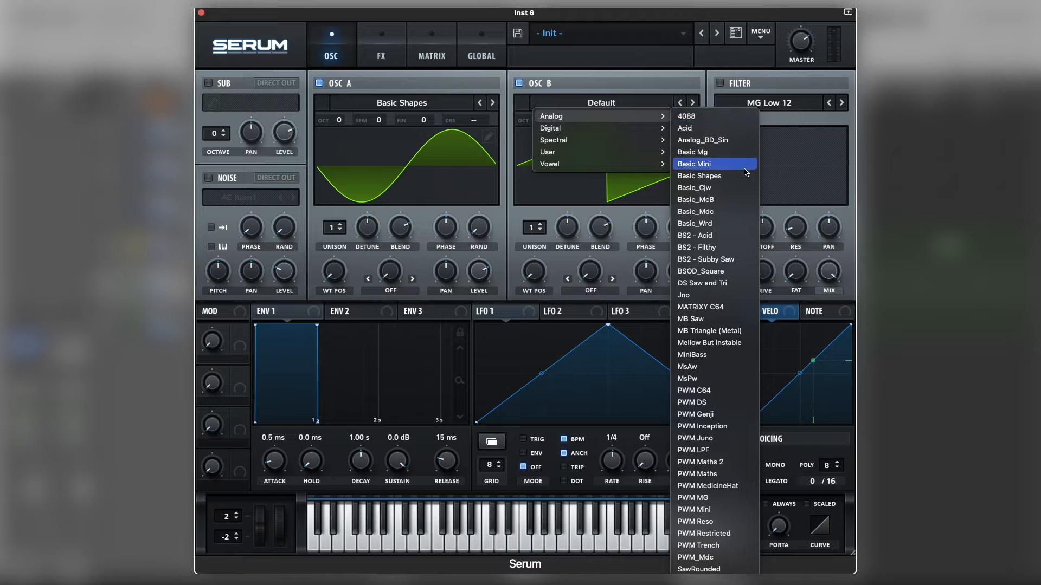
pyautogui.click(741, 178)
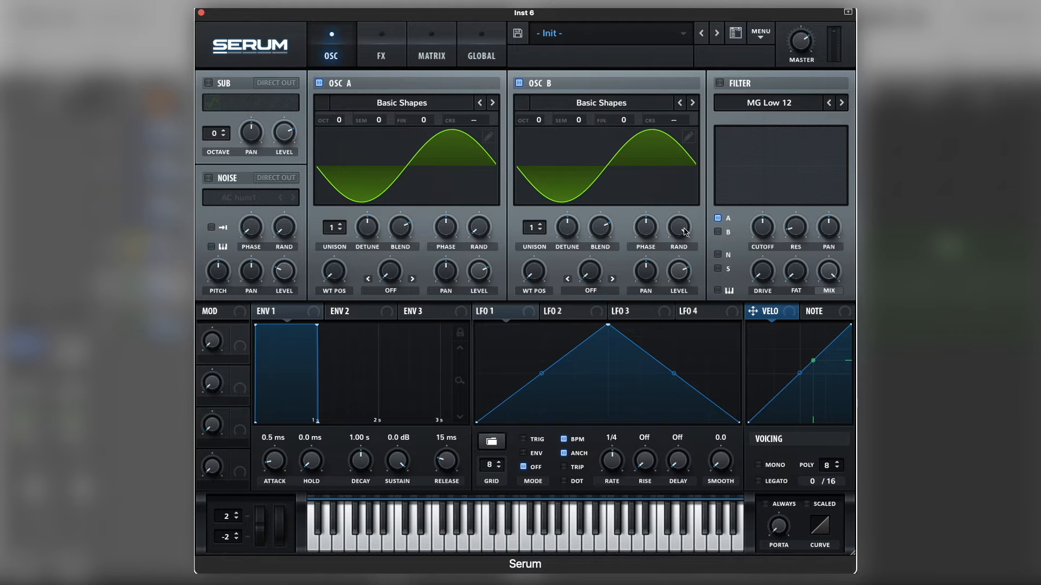
# Turn down oscillator B's random phase, and tune oscillator A to -2 octaves and oscillator B to +7 semitones.
pyautogui.moveTo(682, 229); pyautogui.dragTo(656, 332)
pyautogui.moveTo(339, 125); pyautogui.dragTo(333, 165)
pyautogui.moveTo(581, 122); pyautogui.dragTo(598, 82)
# Set oscillator A's warp mode to FM (From B) and modulate its warp amount with LFO 1.
pyautogui.click(372, 296)
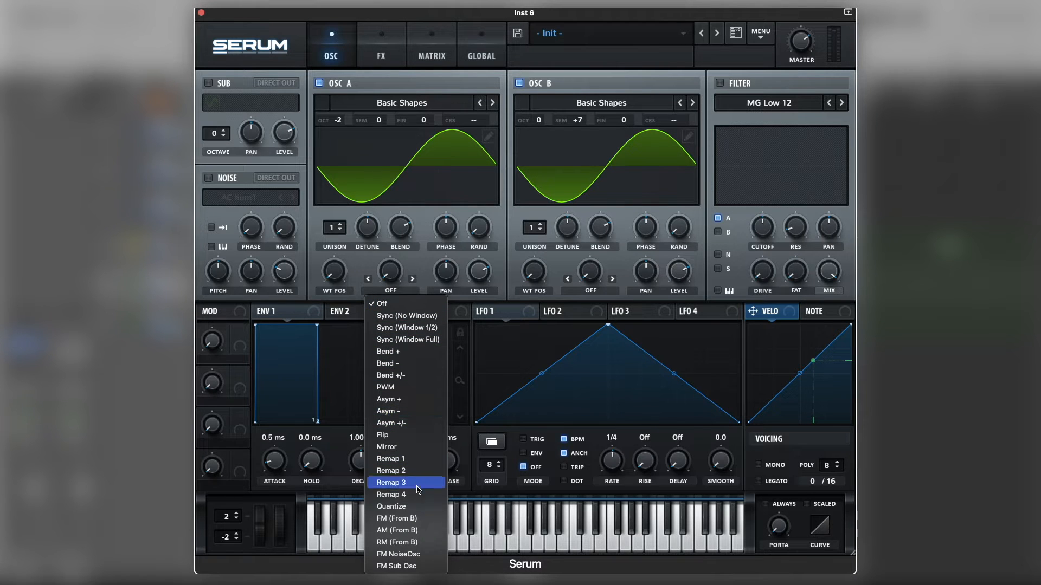
pyautogui.click(423, 518)
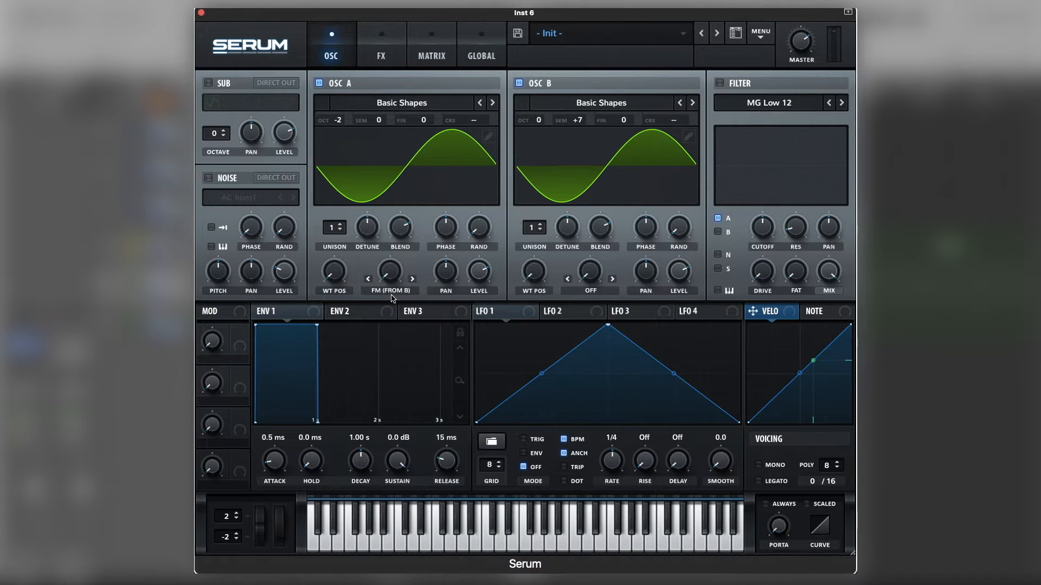
pyautogui.moveTo(398, 252); pyautogui.dragTo(398, 248)
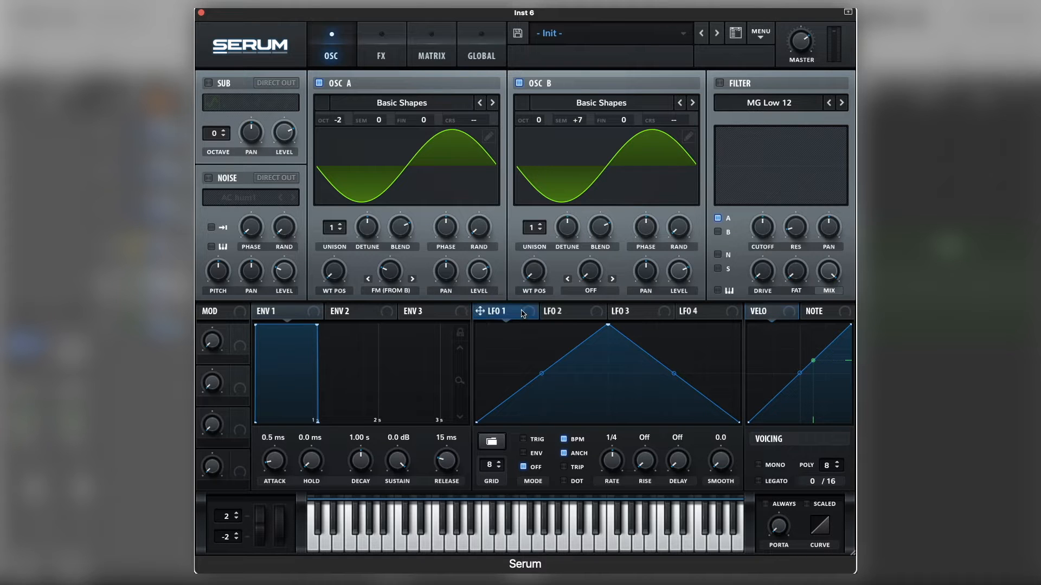
pyautogui.moveTo(523, 314); pyautogui.dragTo(370, 286)
# Shape LFO 1 with an early peak, a steep curved rise and a long curved decay, and set its mode to ENV.
pyautogui.moveTo(606, 326); pyautogui.dragTo(520, 324)
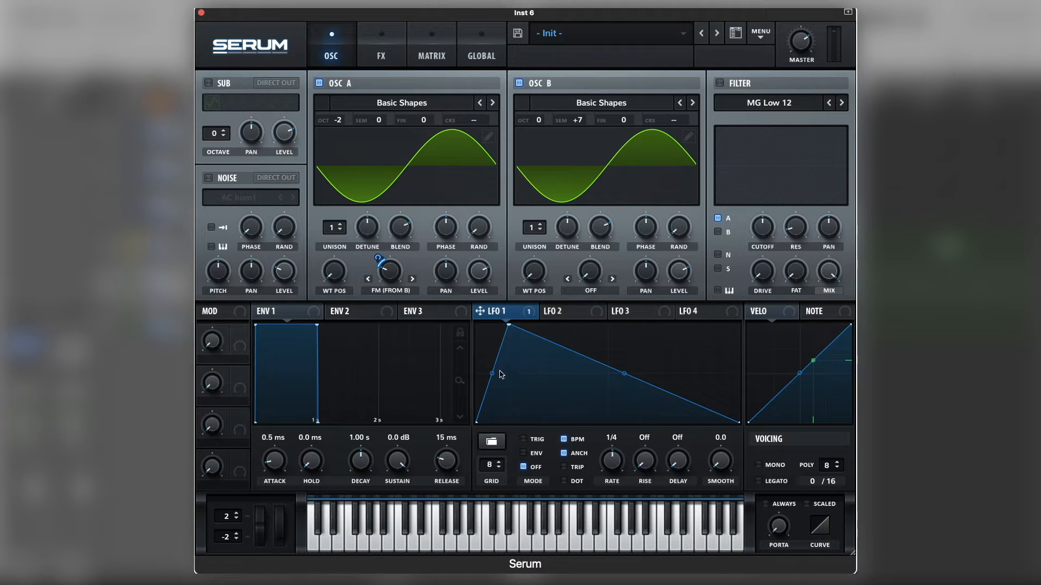
pyautogui.moveTo(492, 372); pyautogui.dragTo(488, 359)
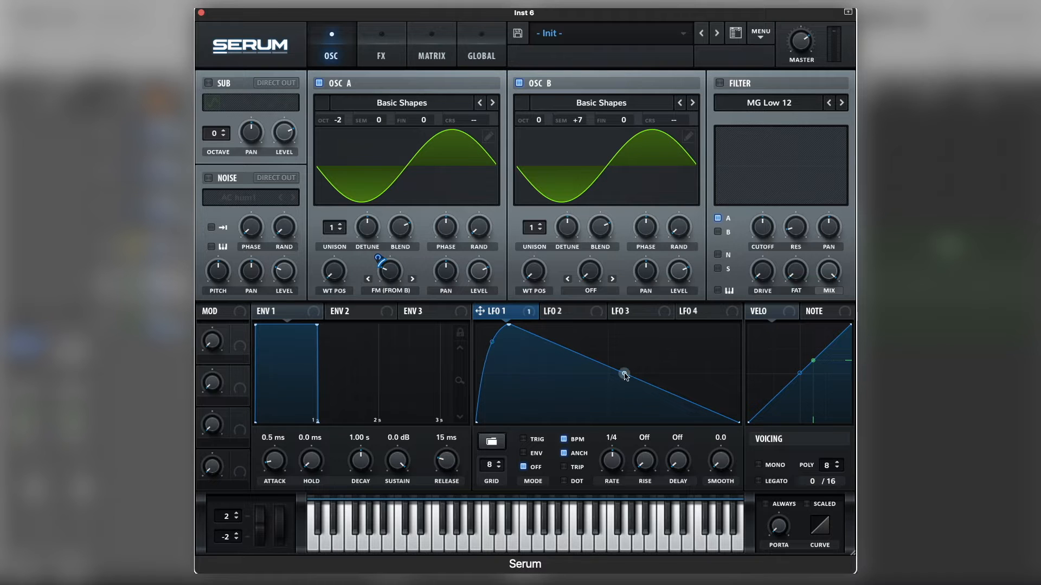
pyautogui.moveTo(626, 373)
pyautogui.mouseDown()
pyautogui.moveTo(626, 395)
pyautogui.moveTo(630, 386)
pyautogui.mouseUp()
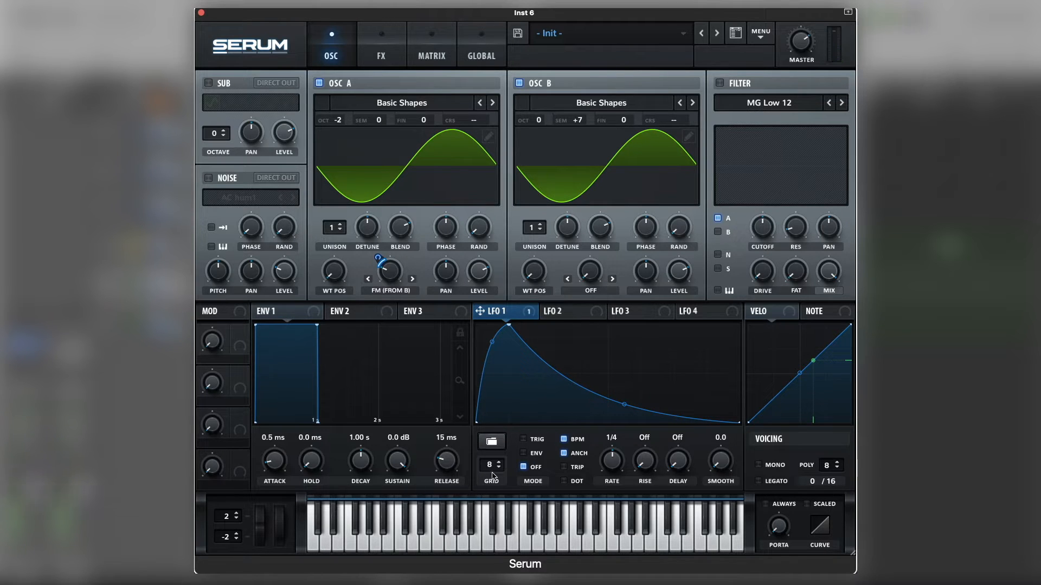
pyautogui.click(523, 453)
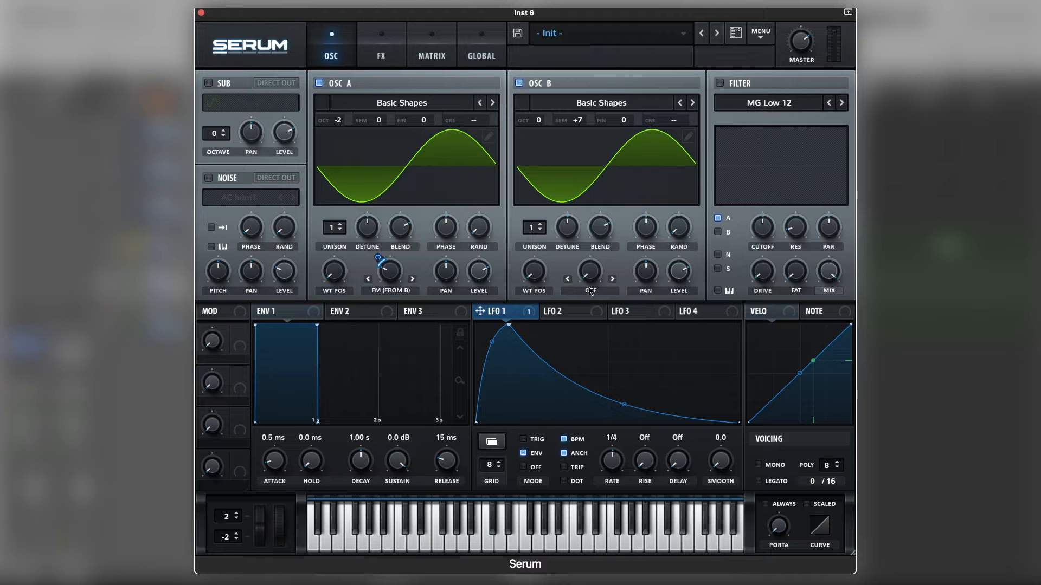
# Set oscillator B's warp mode to Sync (No Window) and raise its warp amount slightly.
pyautogui.click(590, 291)
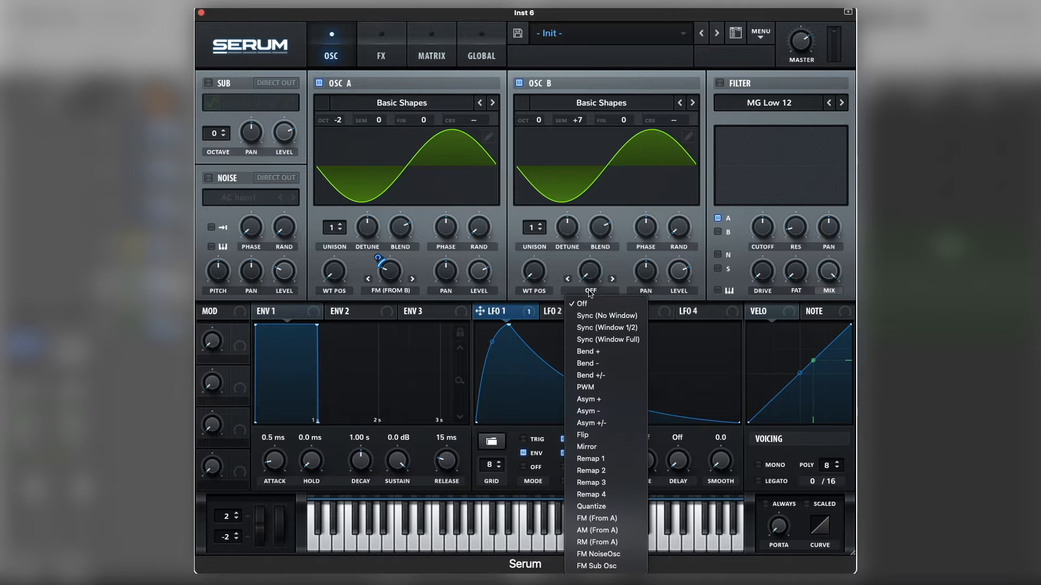
pyautogui.click(606, 321)
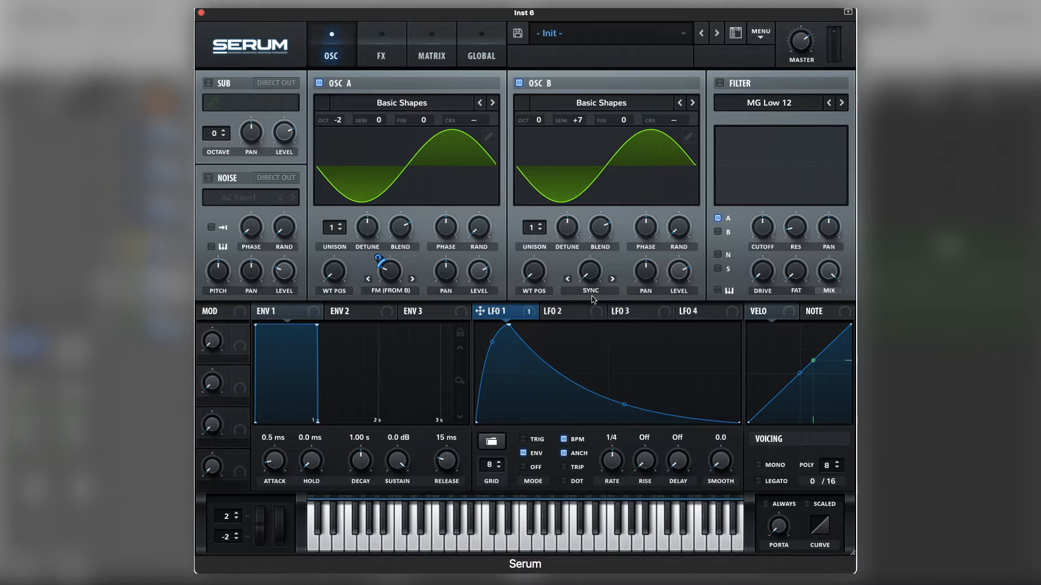
pyautogui.moveTo(592, 274)
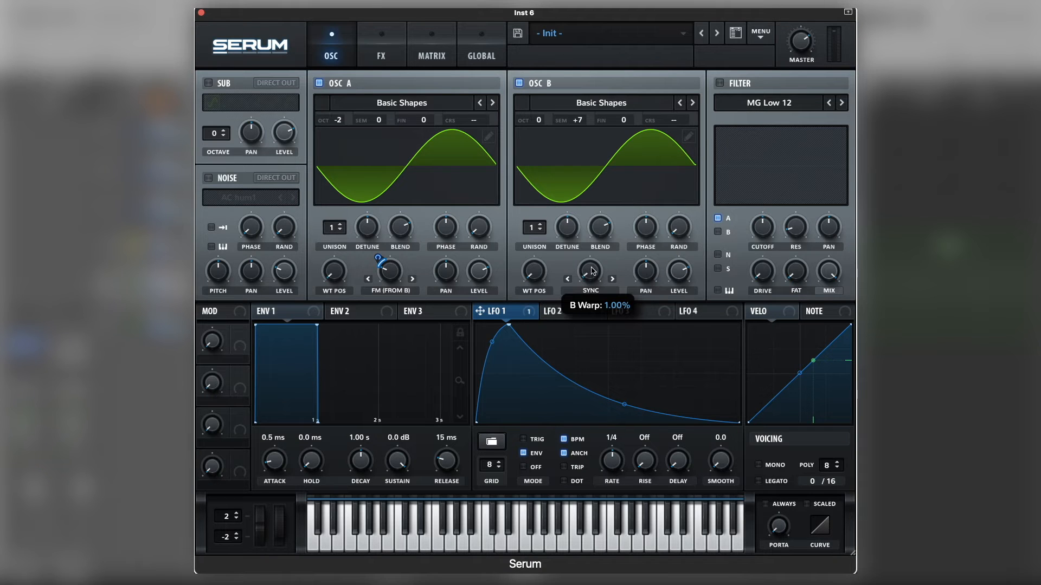
pyautogui.moveTo(592, 271); pyautogui.dragTo(596, 244)
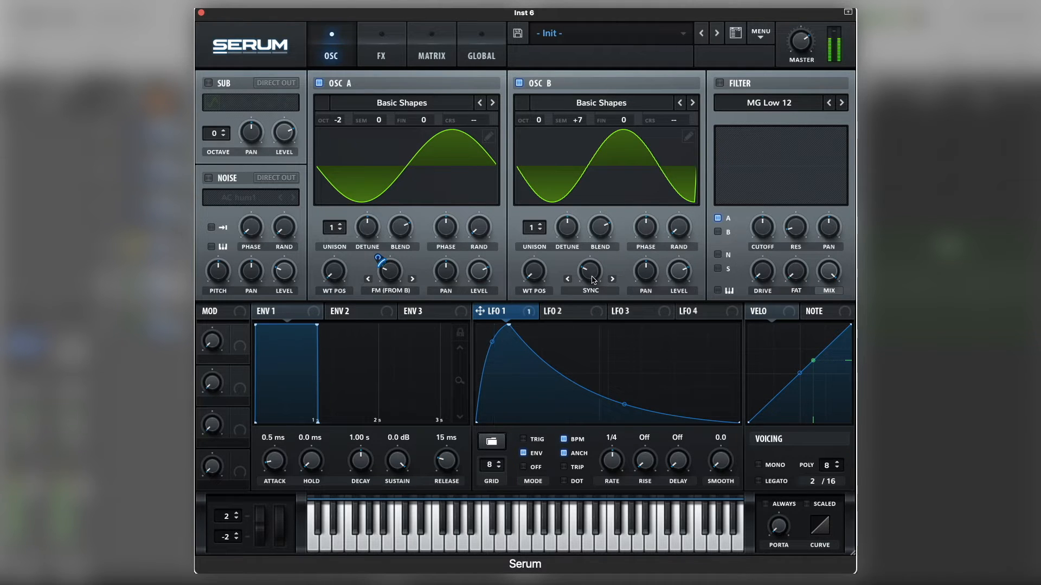
pyautogui.moveTo(593, 278)
pyautogui.moveTo(592, 277); pyautogui.dragTo(591, 278)
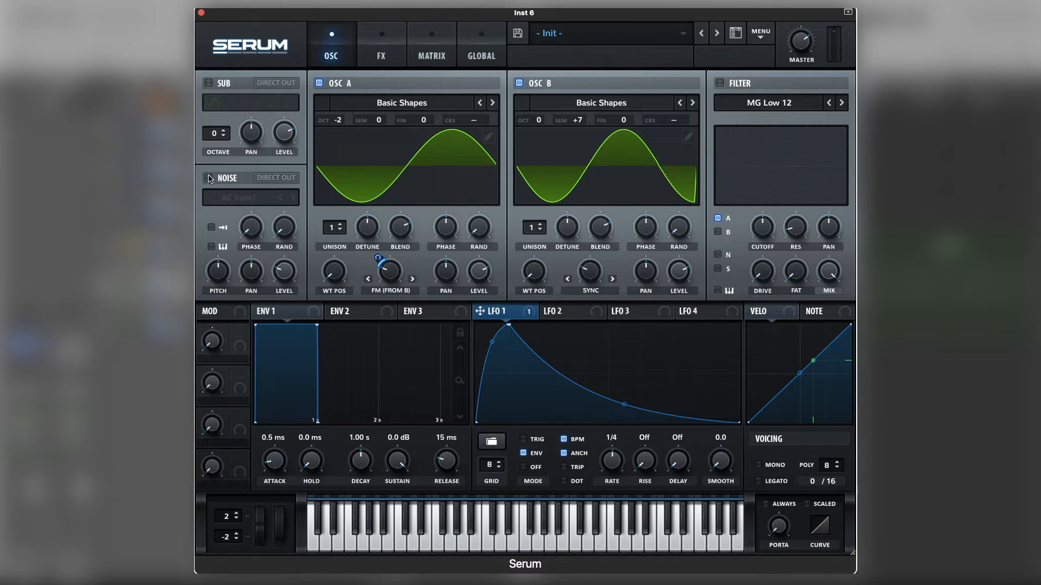
# Enable the noise oscillator with the Organics sample AC hum2 and modulate its level with LFO 1.
pyautogui.click(208, 178)
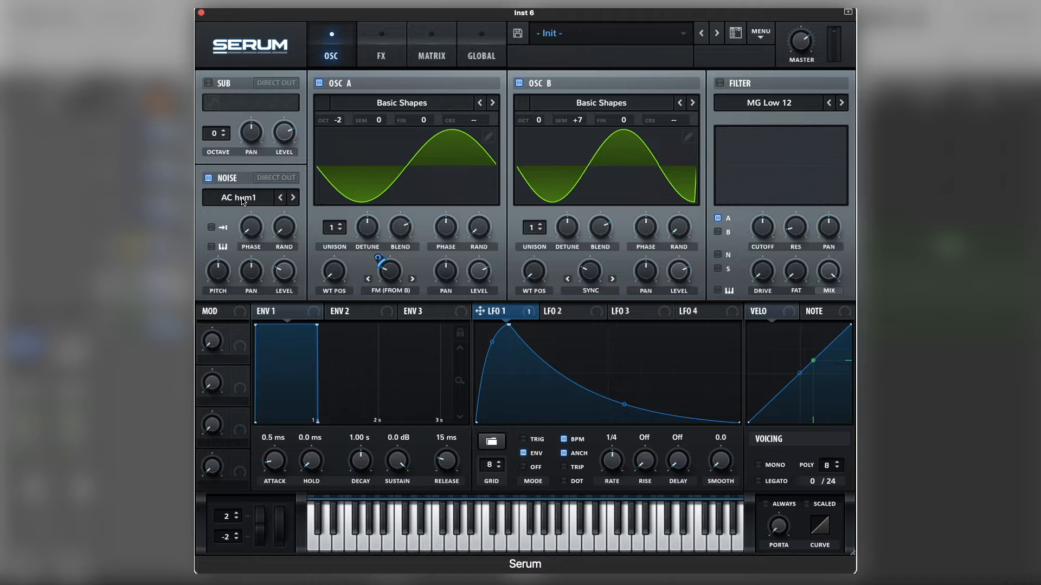
pyautogui.click(242, 199)
pyautogui.moveTo(261, 271)
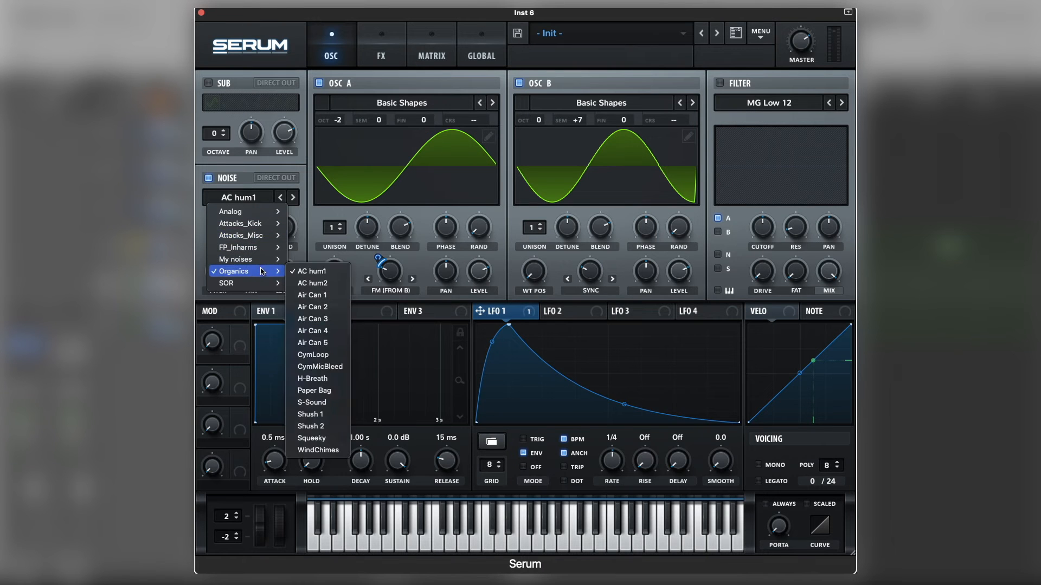
pyautogui.click(333, 285)
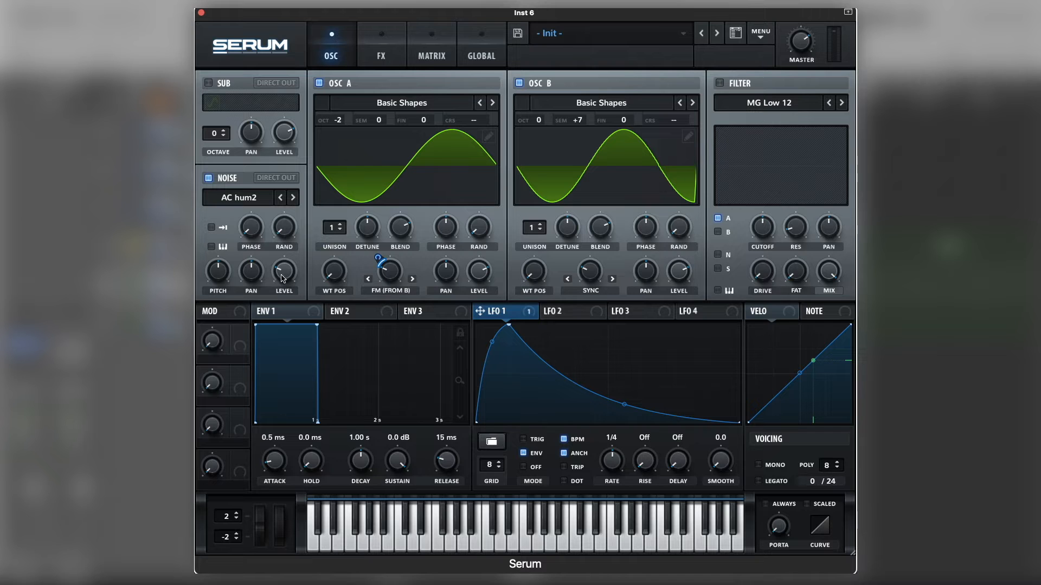
pyautogui.moveTo(479, 310); pyautogui.dragTo(266, 285)
# Enable the MG Low 12 filter for oscillator B and noise too, lower its cutoff, and modulate the cutoff with LFO 1.
pyautogui.click(721, 83)
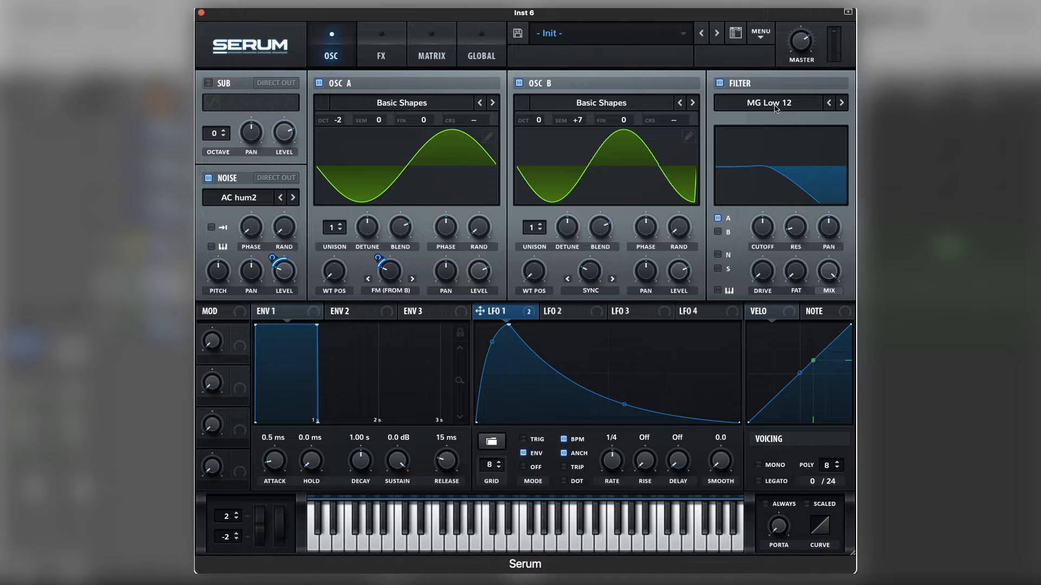
pyautogui.click(718, 234)
pyautogui.click(717, 255)
pyautogui.moveTo(770, 228); pyautogui.dragTo(770, 259)
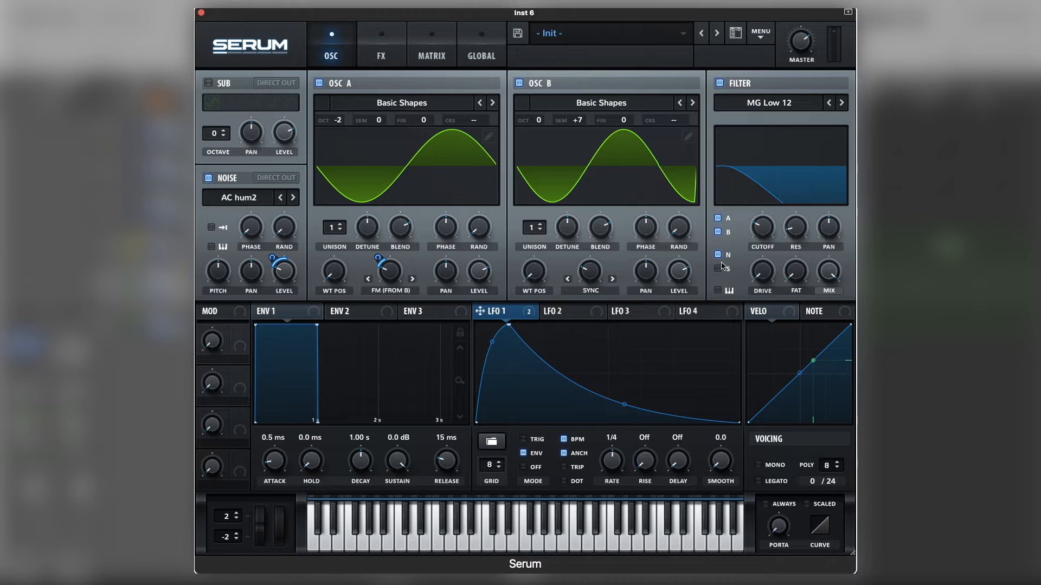
pyautogui.moveTo(528, 314); pyautogui.dragTo(749, 221)
# Set envelope 1's attack to 8.5 ms and its release to 55 ms.
pyautogui.moveTo(273, 468); pyautogui.dragTo(273, 461)
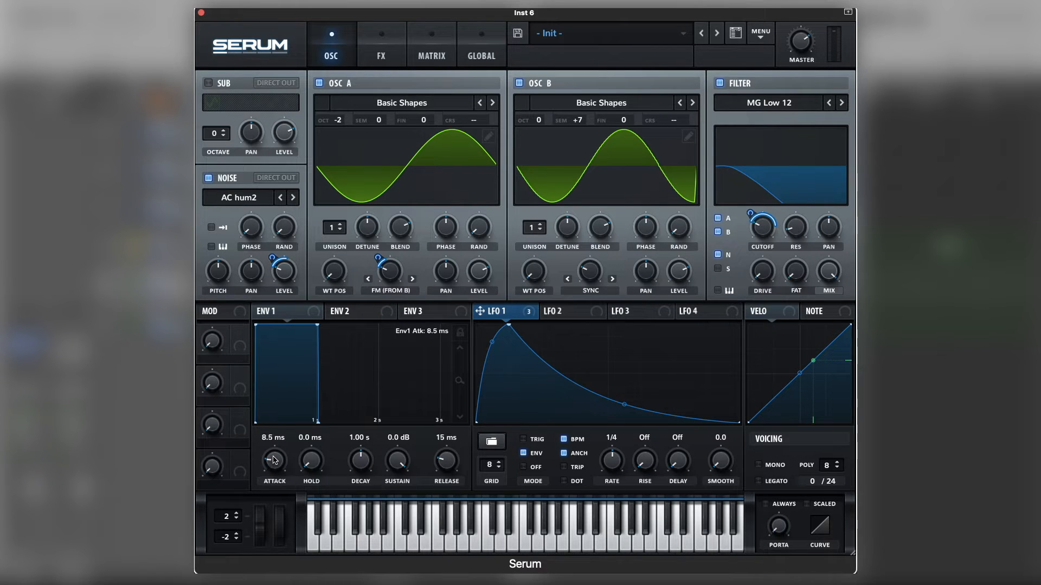
pyautogui.moveTo(446, 464); pyautogui.dragTo(444, 453)
# Add a Distortion effect, set its type to Diode 2, and lower its mix to 26%.
pyautogui.click(374, 49)
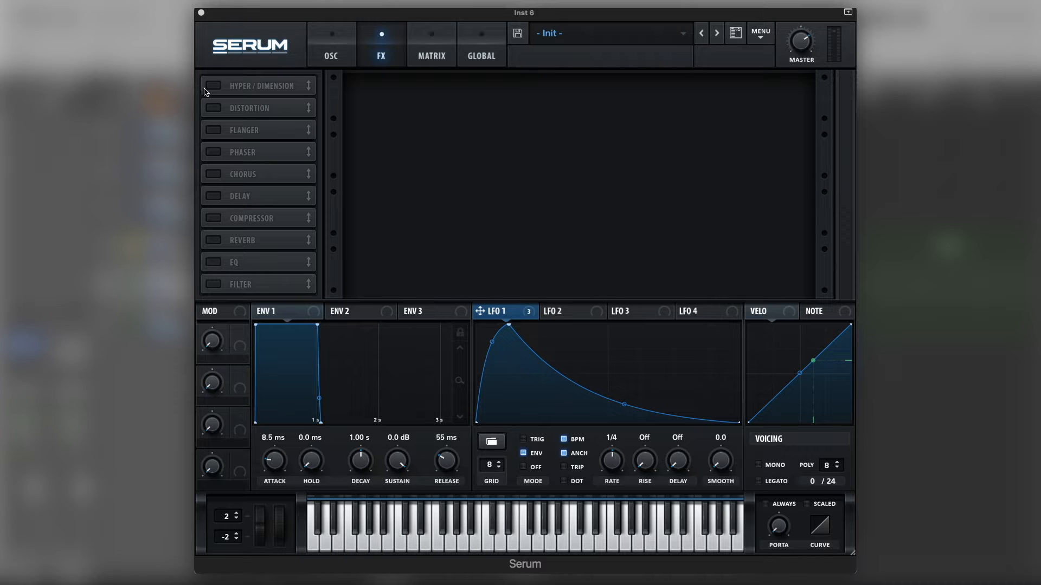
pyautogui.click(206, 112)
pyautogui.click(213, 108)
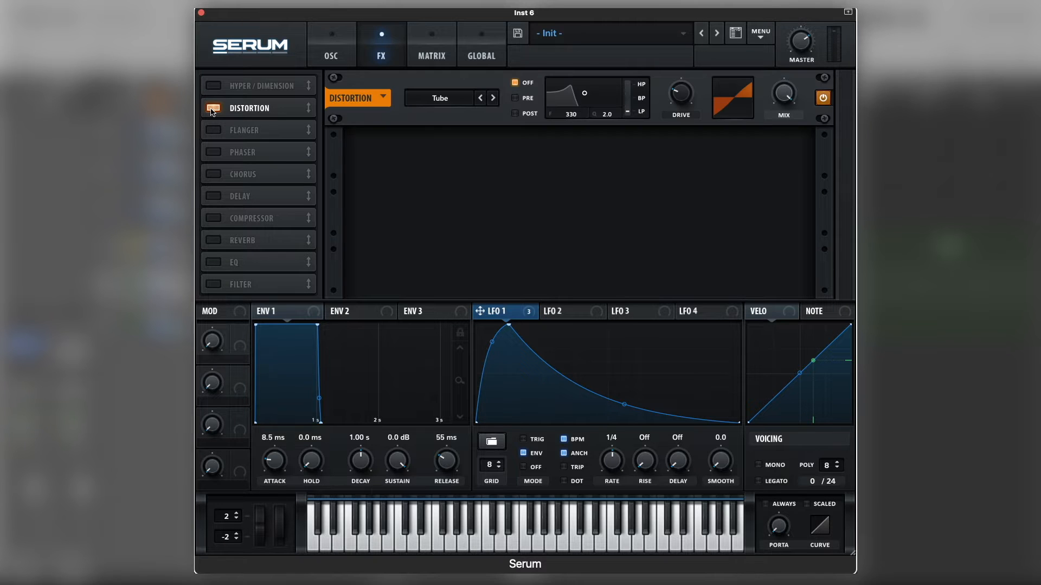
pyautogui.click(466, 102)
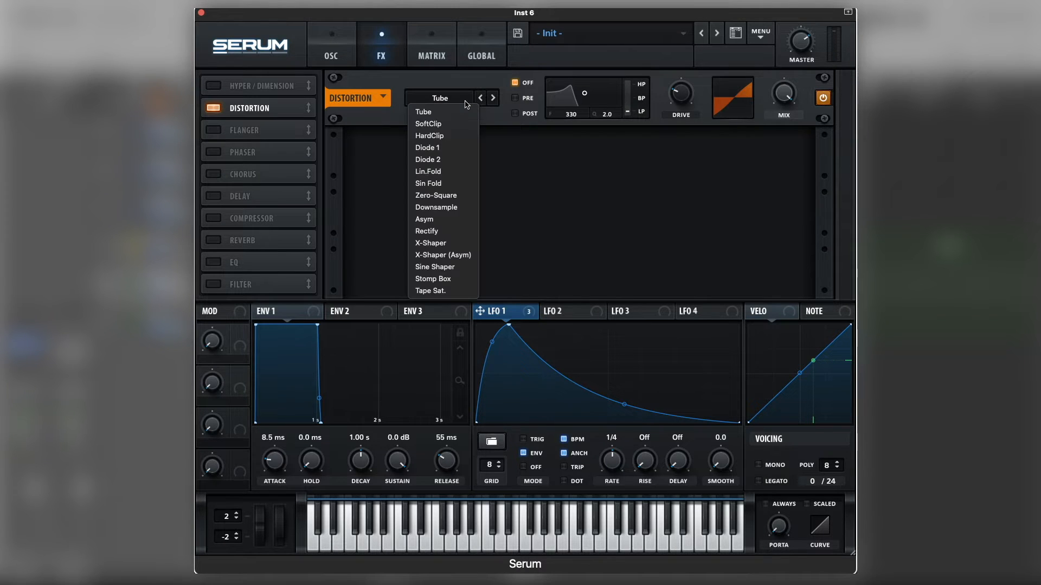
pyautogui.click(468, 160)
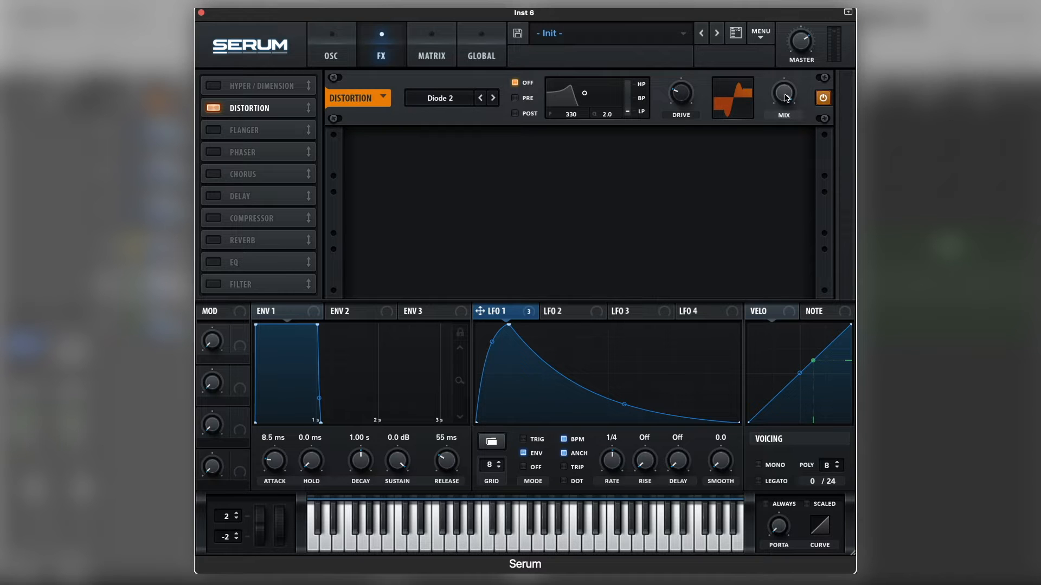
pyautogui.moveTo(786, 96); pyautogui.dragTo(784, 184)
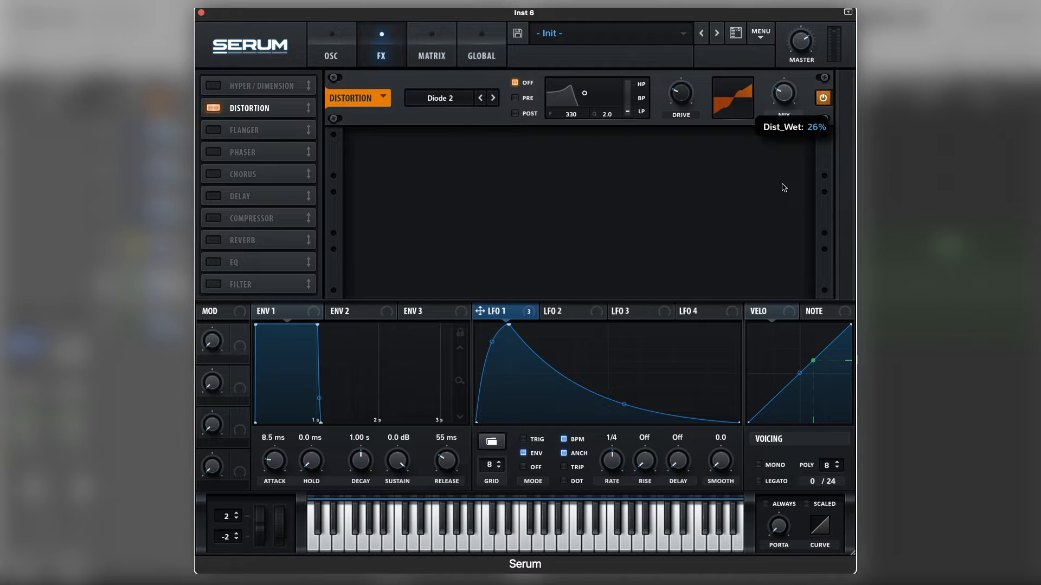
pyautogui.moveTo(784, 188); pyautogui.dragTo(783, 188)
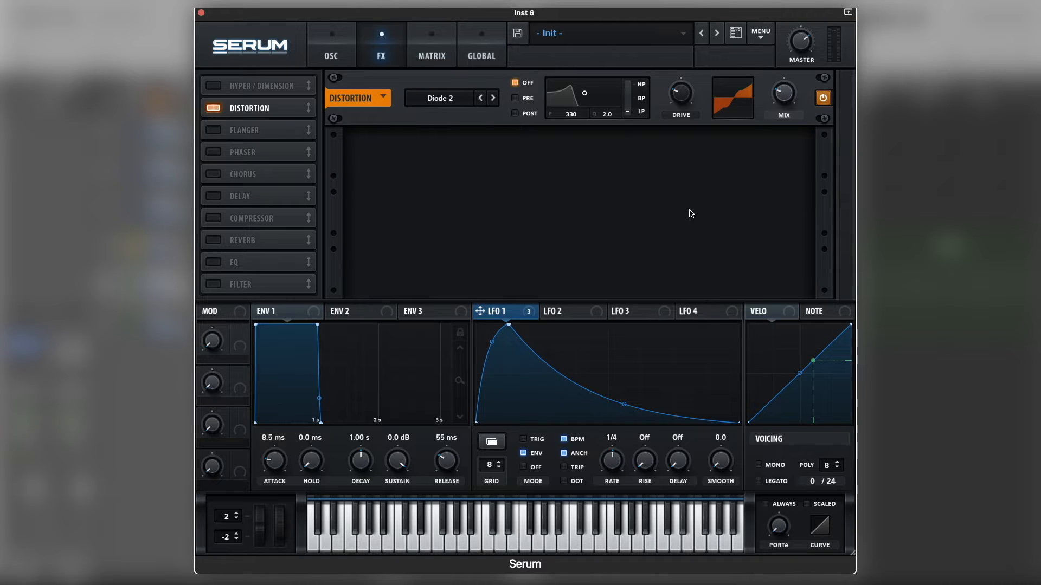
# Modulate the distortion's drive and mix with LFO 1, and play back the bass.
pyautogui.moveTo(531, 311); pyautogui.dragTo(677, 92)
pyautogui.moveTo(512, 312); pyautogui.dragTo(767, 99)
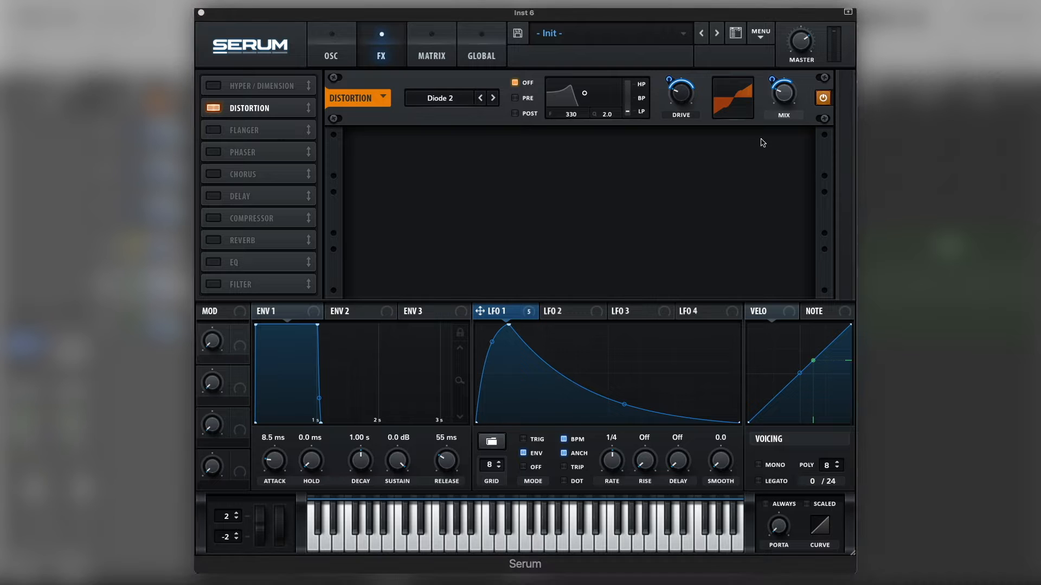
pyautogui.click(767, 82)
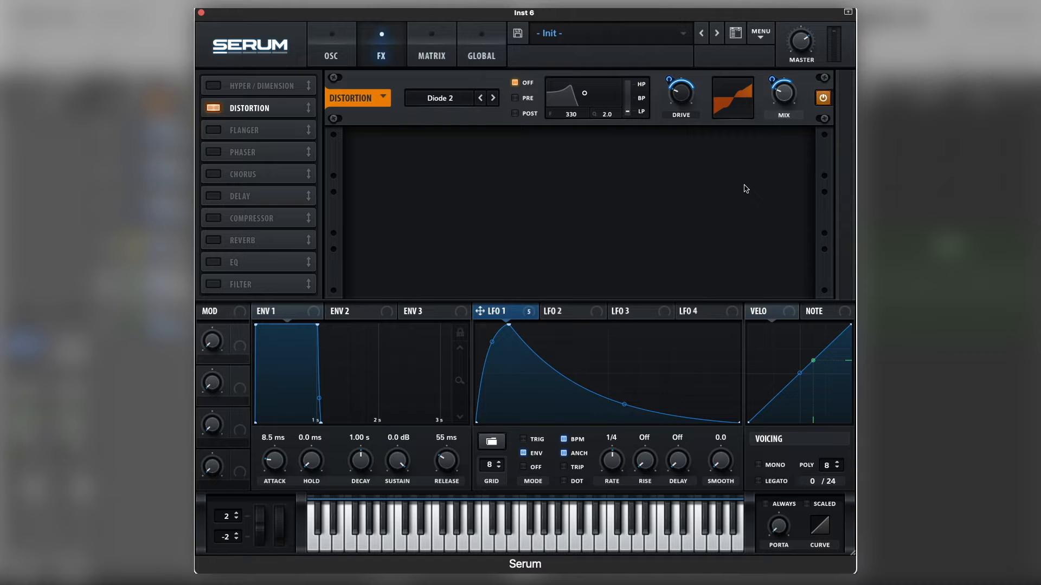
pyautogui.press('space')
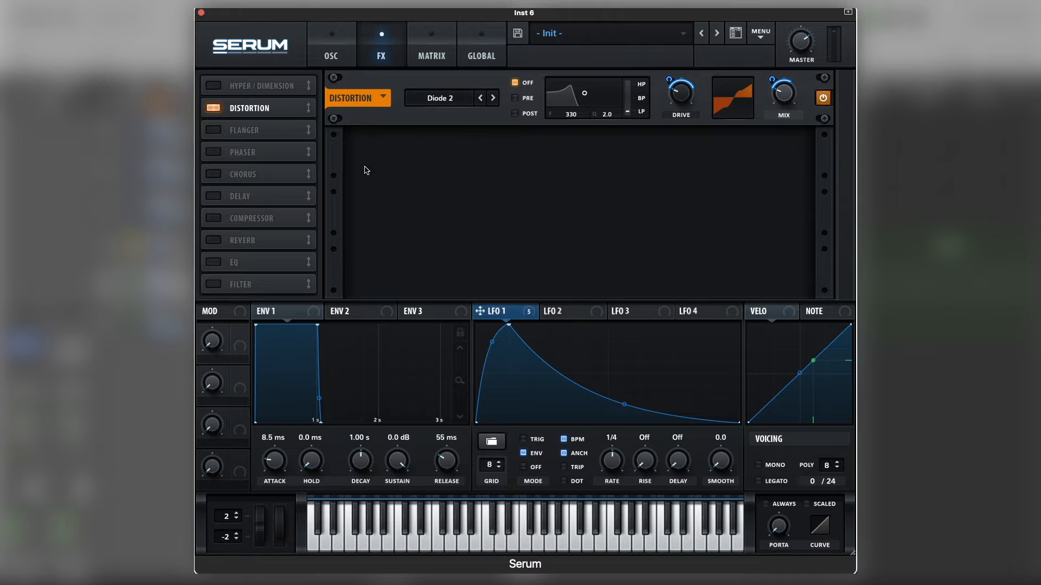
# Add a Chorus effect, lower its rate and depth, switch its filter to HPF, and lower that filter's cutoff.
pyautogui.click(220, 174)
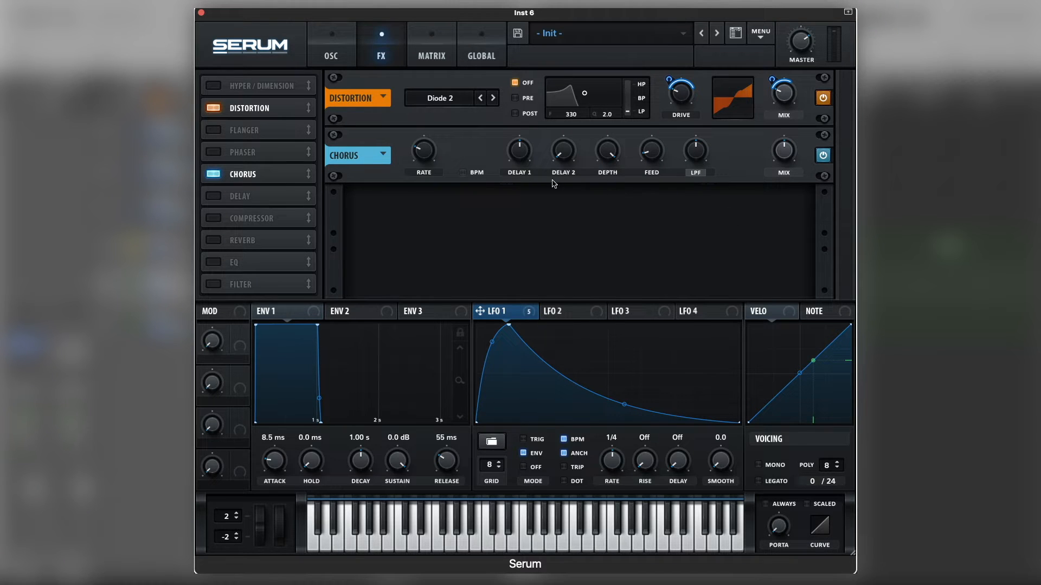
pyautogui.moveTo(427, 152)
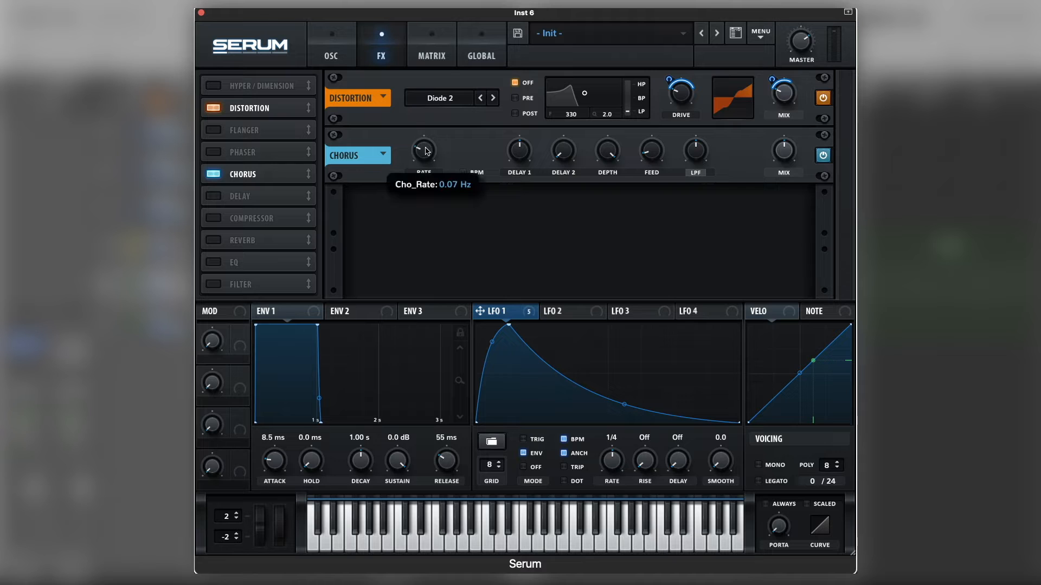
pyautogui.moveTo(427, 151); pyautogui.dragTo(411, 195)
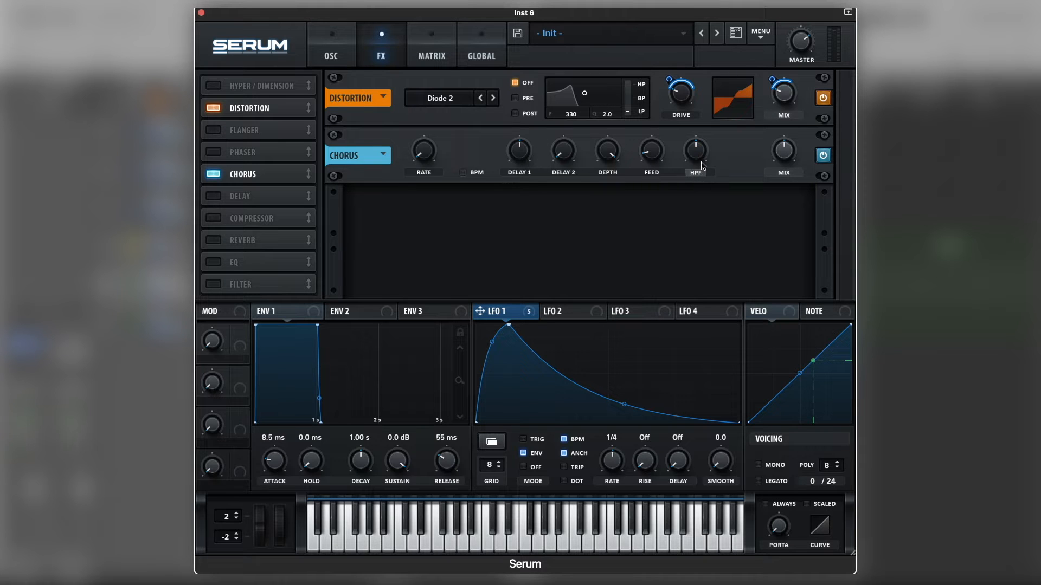
pyautogui.moveTo(703, 152); pyautogui.dragTo(697, 171)
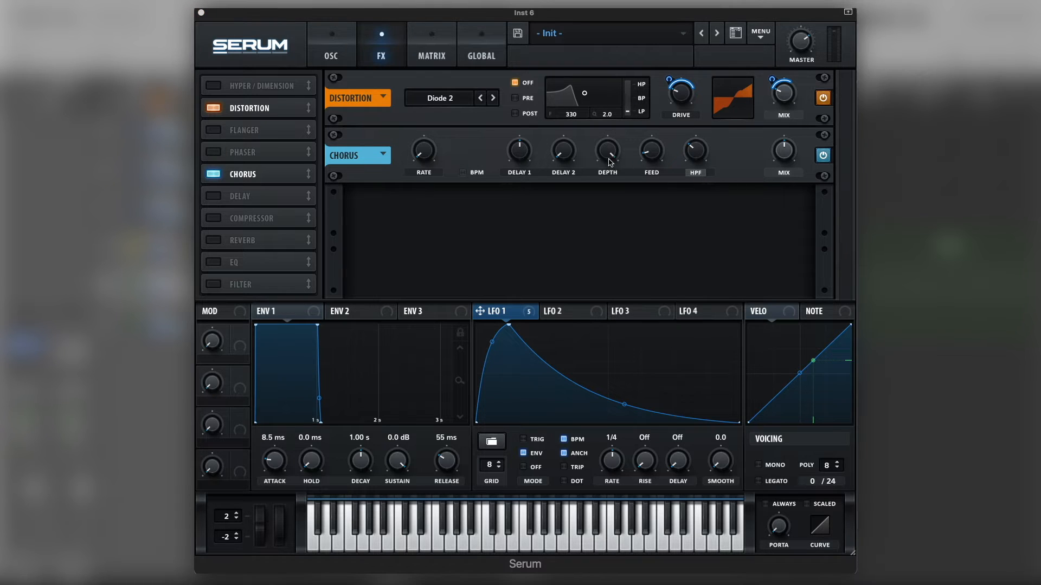
pyautogui.moveTo(603, 150); pyautogui.dragTo(605, 141)
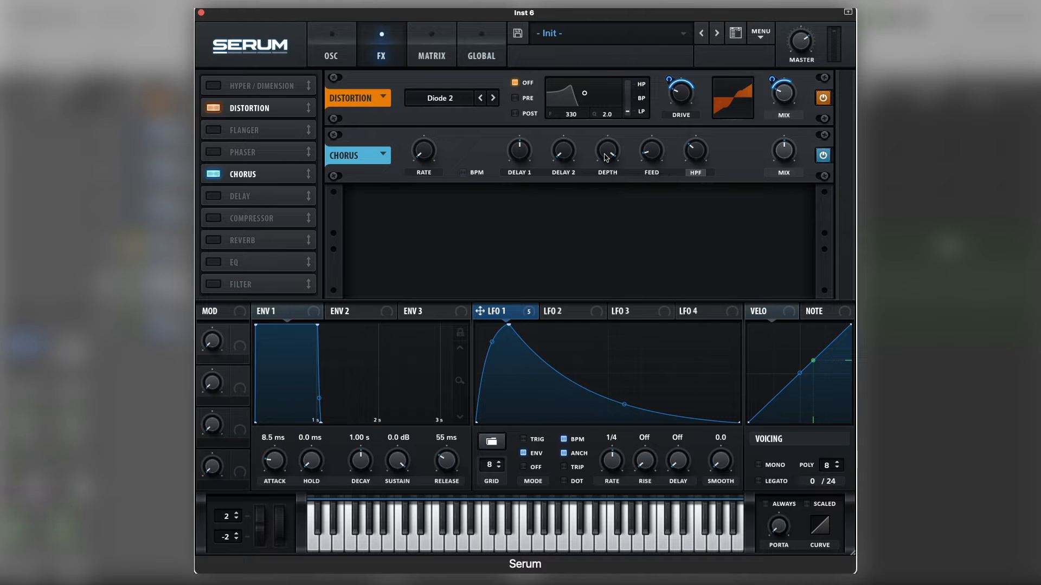
pyautogui.moveTo(606, 157); pyautogui.dragTo(601, 198)
pyautogui.moveTo(610, 157); pyautogui.dragTo(607, 160)
# Add a Compressor effect, adjust its threshold, shorten its attack, raise its gain to about 16.6 dB, and play back the bass.
pyautogui.click(214, 219)
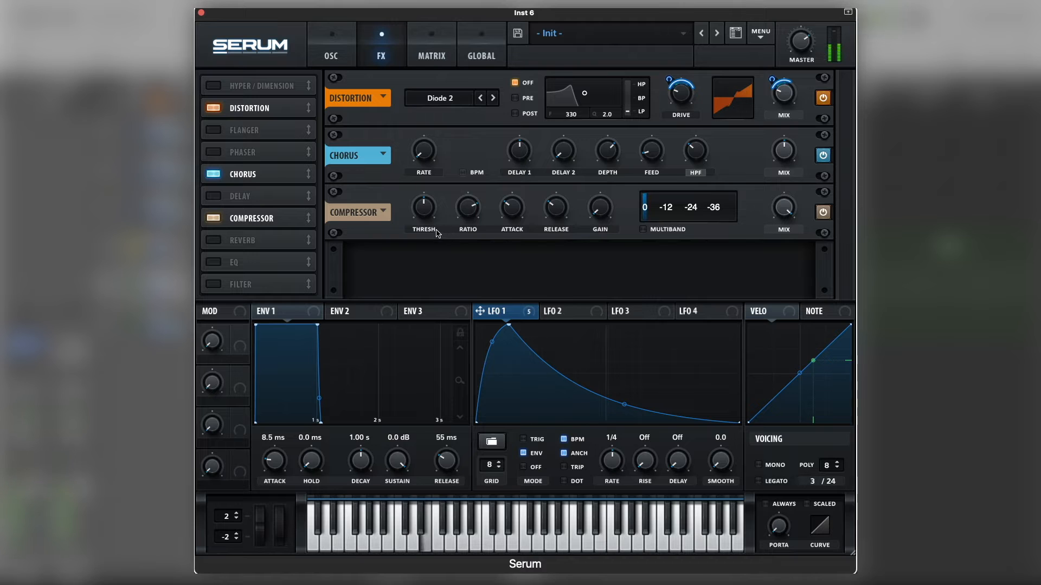
pyautogui.moveTo(429, 213); pyautogui.dragTo(430, 205)
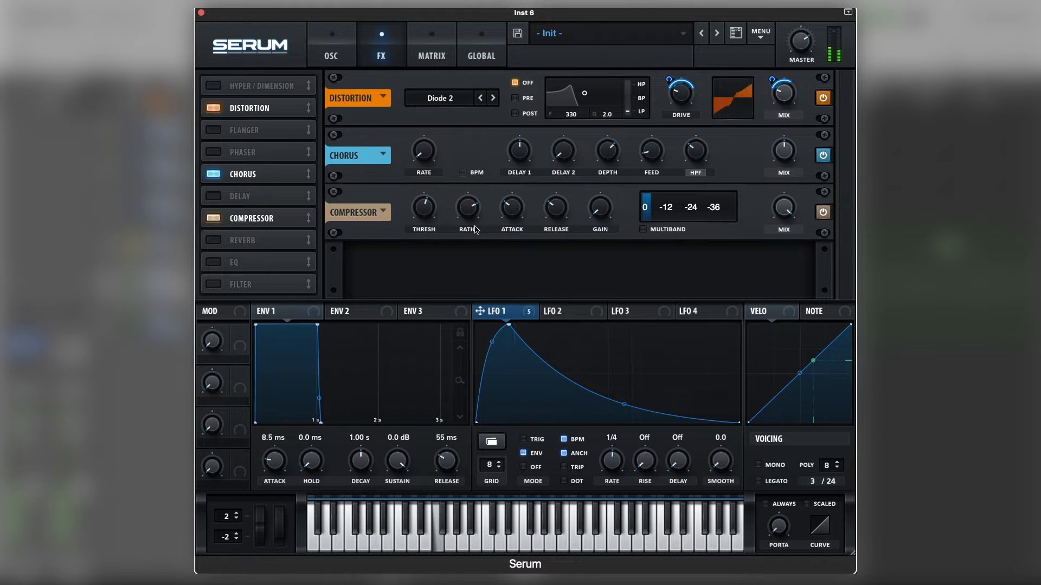
pyautogui.moveTo(516, 208); pyautogui.dragTo(550, 219)
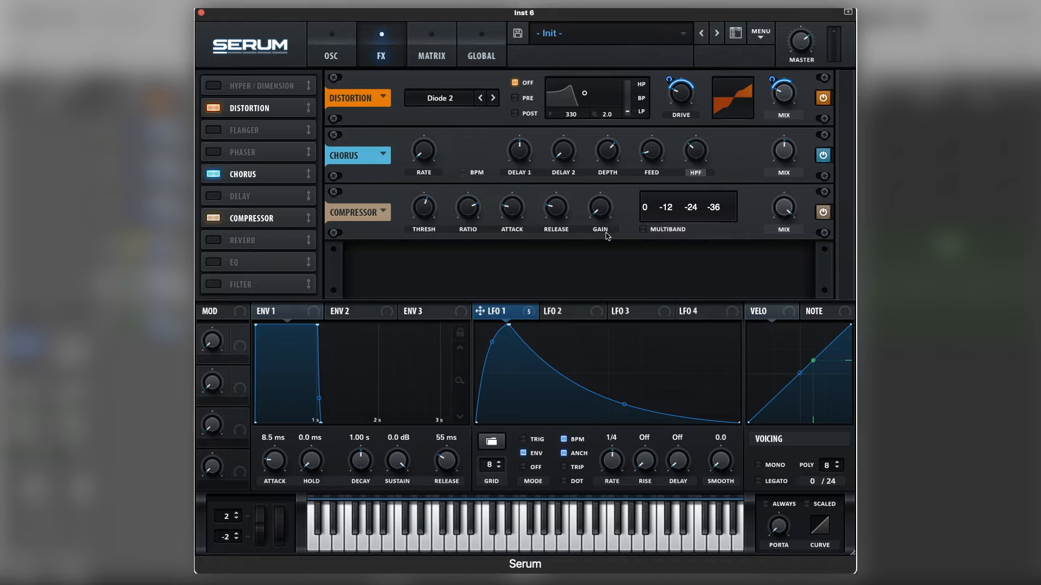
pyautogui.moveTo(603, 212); pyautogui.dragTo(613, 172)
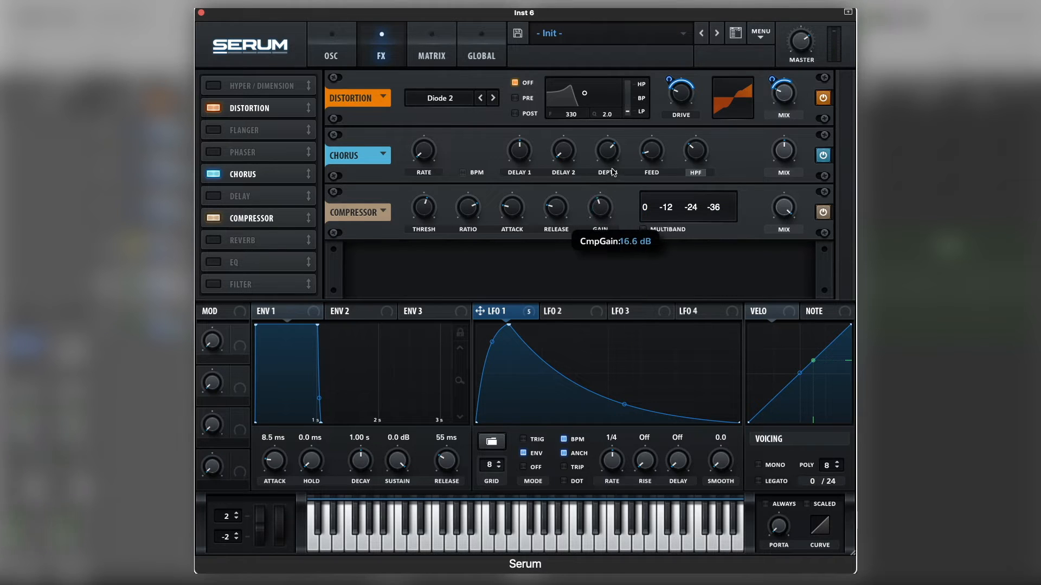
pyautogui.press('space')
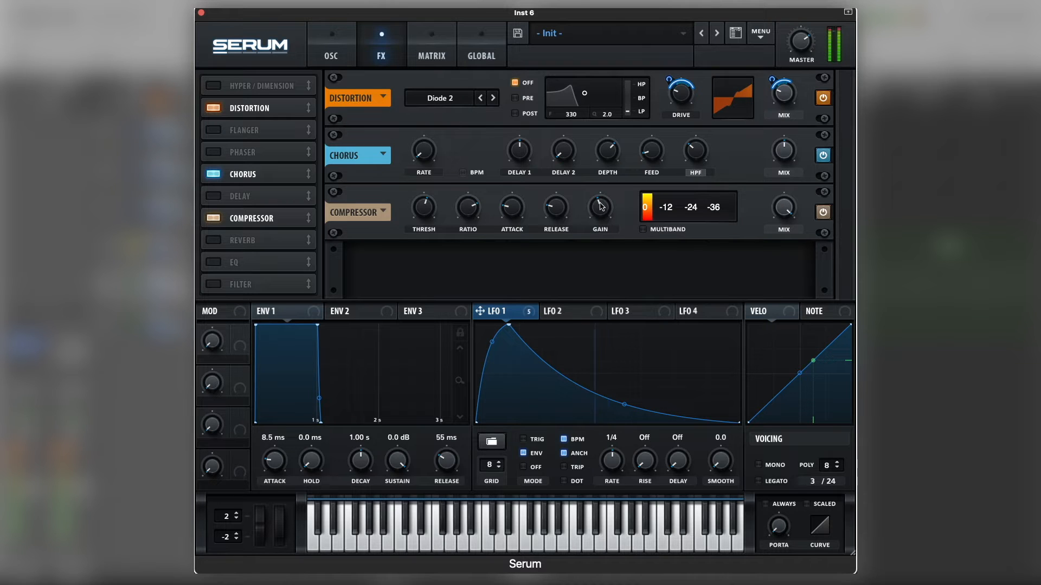
pyautogui.press('space')
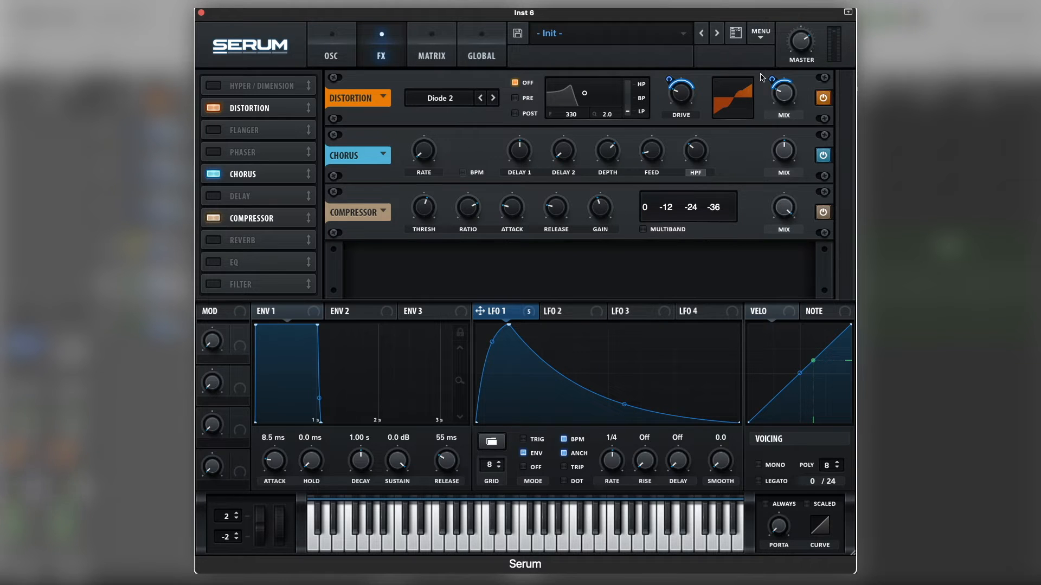
# Trim the master volume slightly and lower the compressor's gain while auditioning the bass.
pyautogui.moveTo(605, 218)
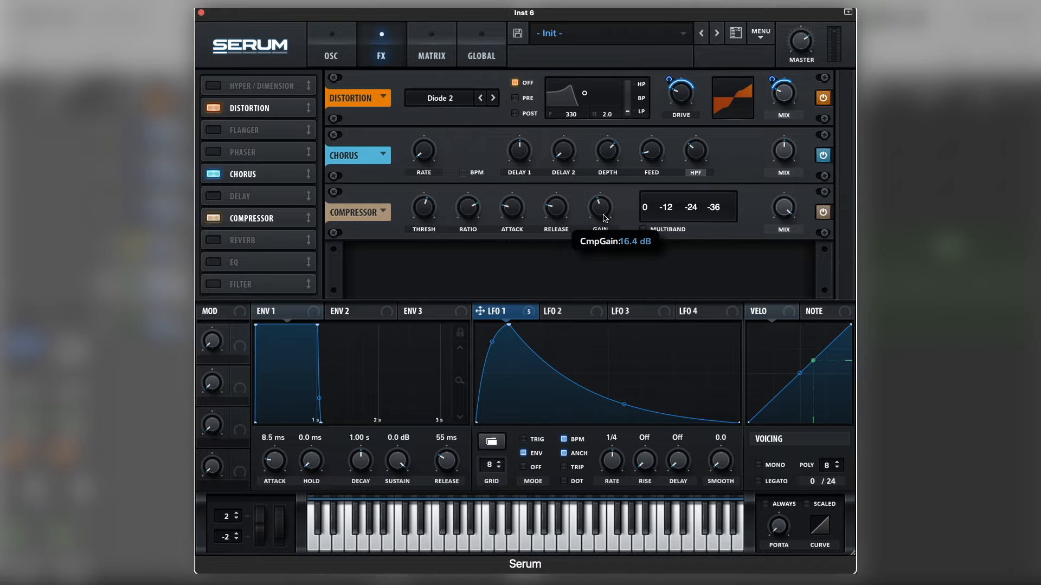
pyautogui.press('space')
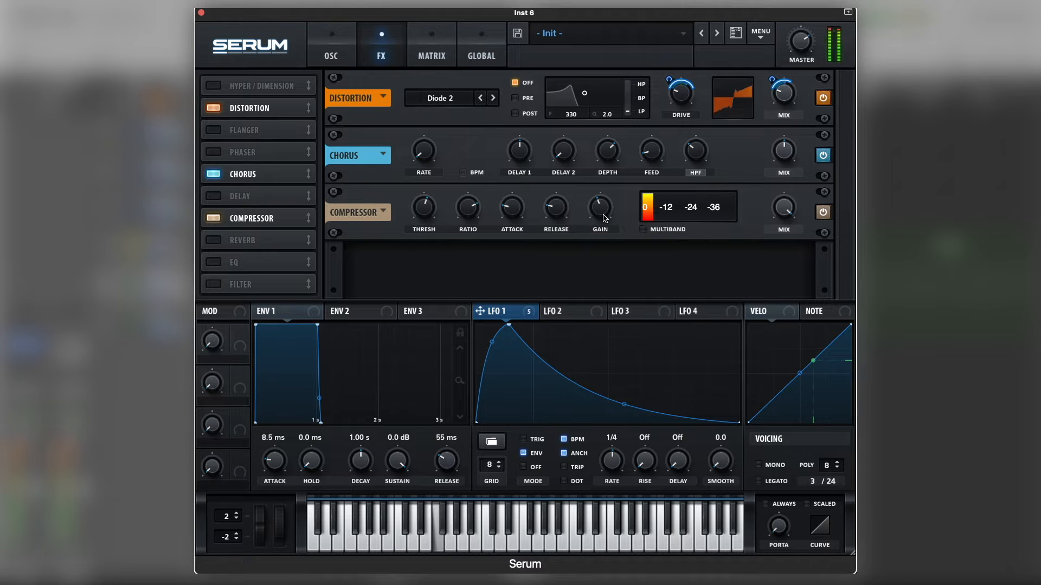
pyautogui.press('space')
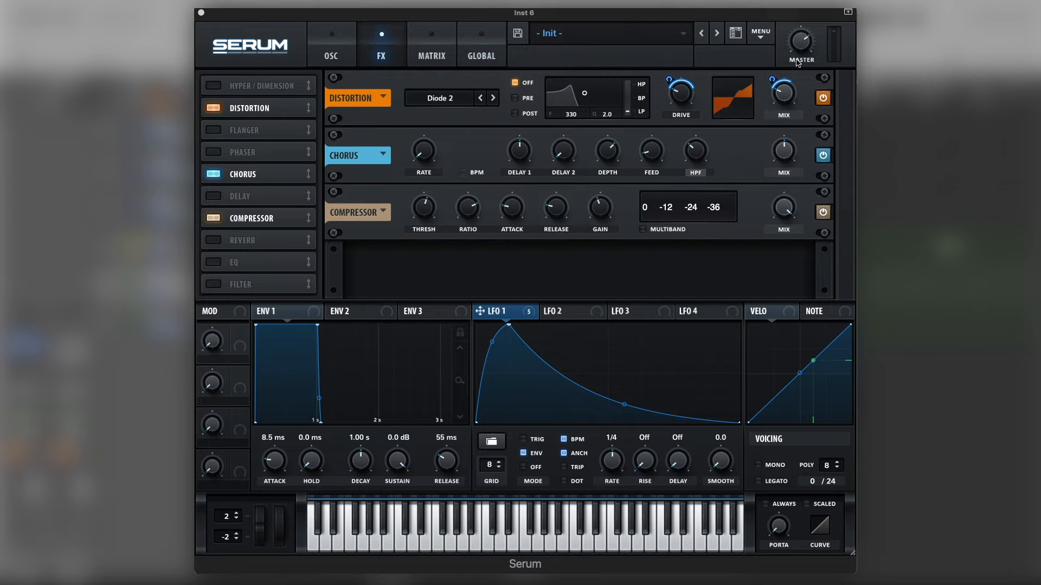
pyautogui.moveTo(804, 45); pyautogui.dragTo(804, 49)
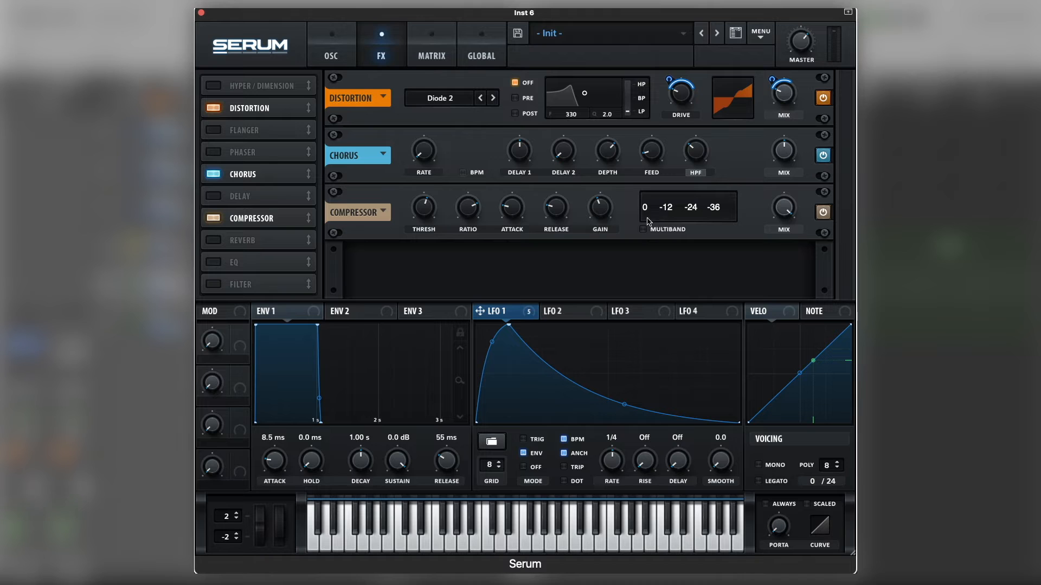
pyautogui.moveTo(603, 217)
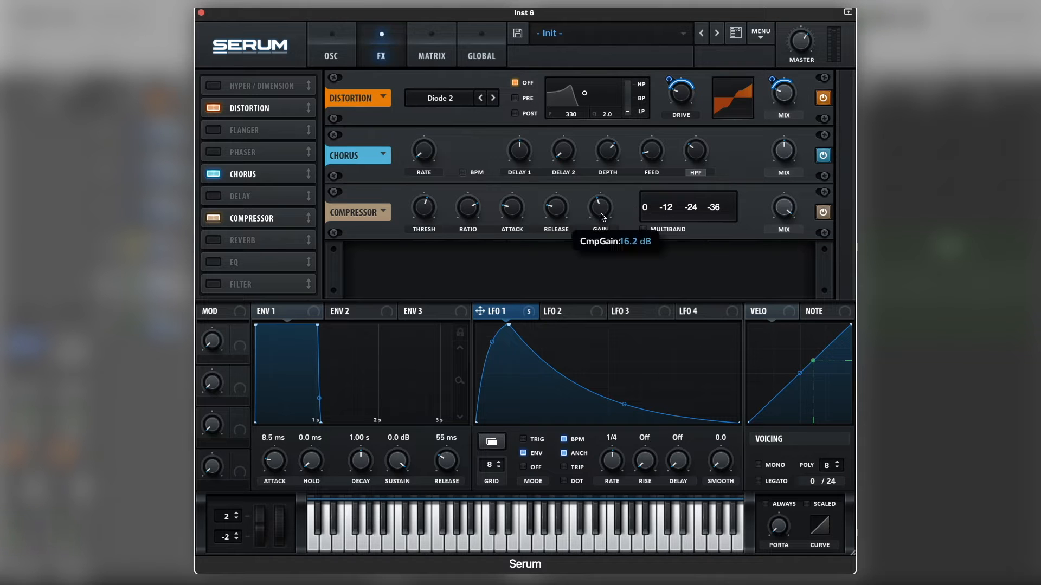
pyautogui.moveTo(601, 217); pyautogui.dragTo(601, 218)
pyautogui.press('space')
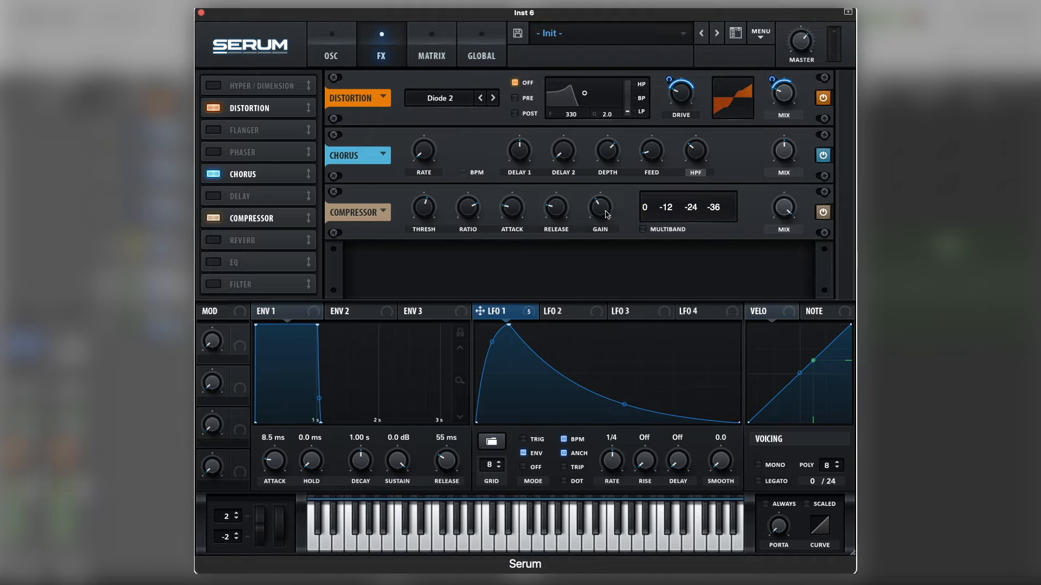
pyautogui.moveTo(607, 214); pyautogui.dragTo(607, 219)
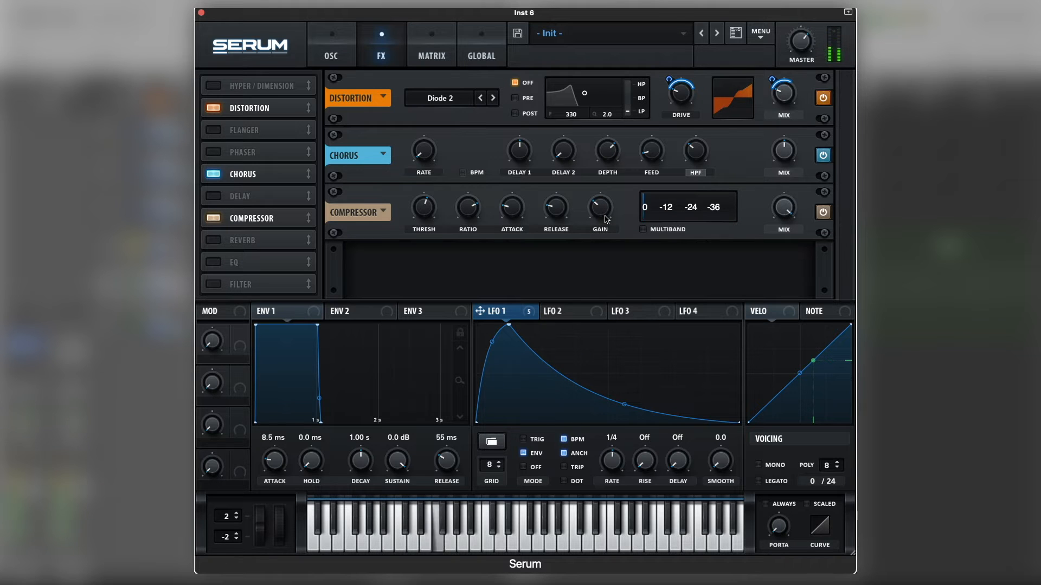
pyautogui.moveTo(607, 219)
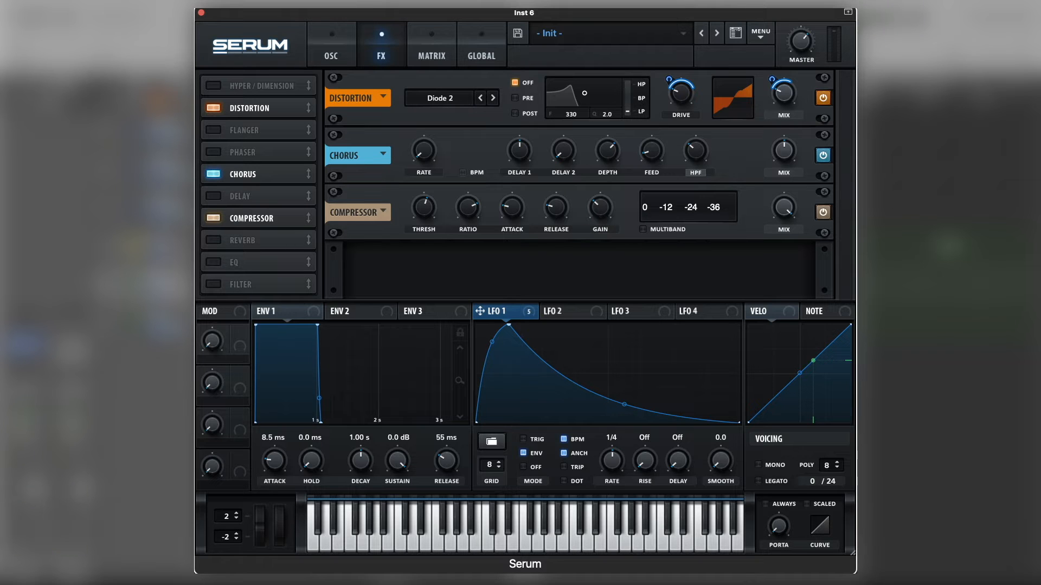
# Add an EQ effect, set its low band to a low cut with a lower Q, and modulate that band's frequency with Note.
pyautogui.click(215, 264)
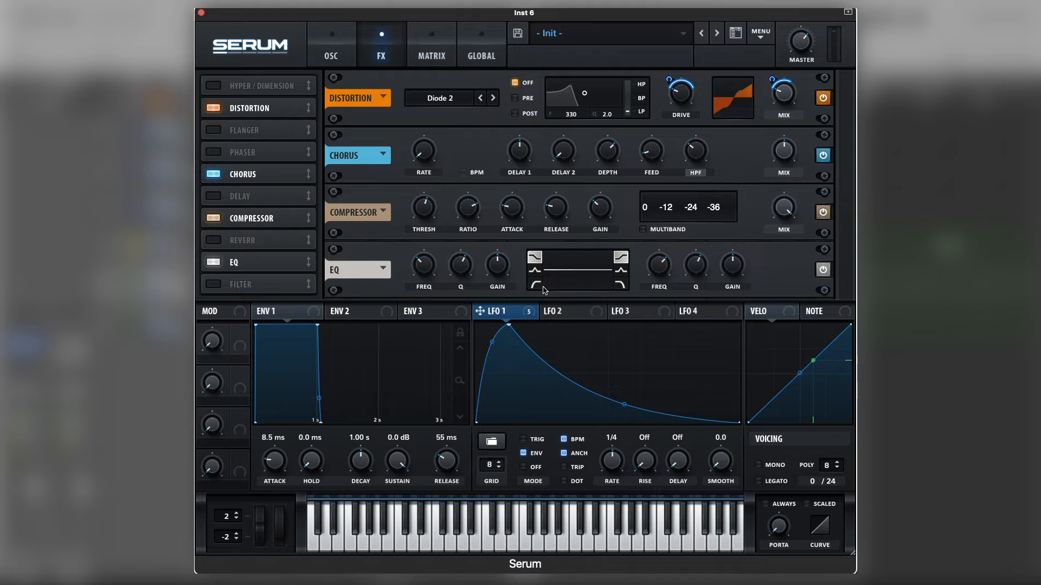
pyautogui.click(540, 286)
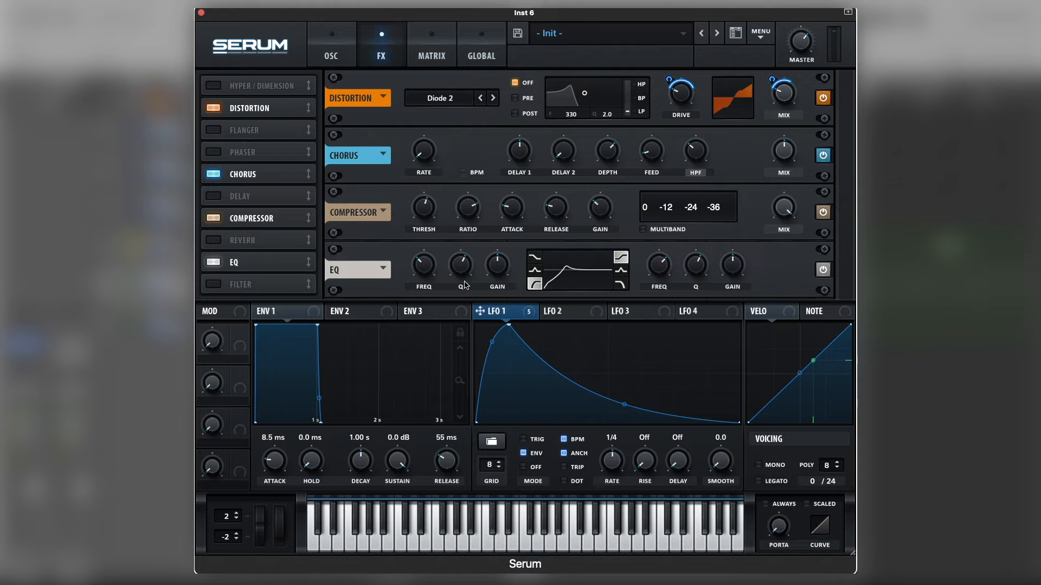
pyautogui.moveTo(471, 267); pyautogui.dragTo(470, 277)
pyautogui.click(846, 313)
pyautogui.moveTo(846, 314); pyautogui.dragTo(420, 264)
pyautogui.keyDown('alt'); pyautogui.keyDown('shift'); pyautogui.click(421, 262); pyautogui.keyUp('shift'); pyautogui.keyUp('alt')
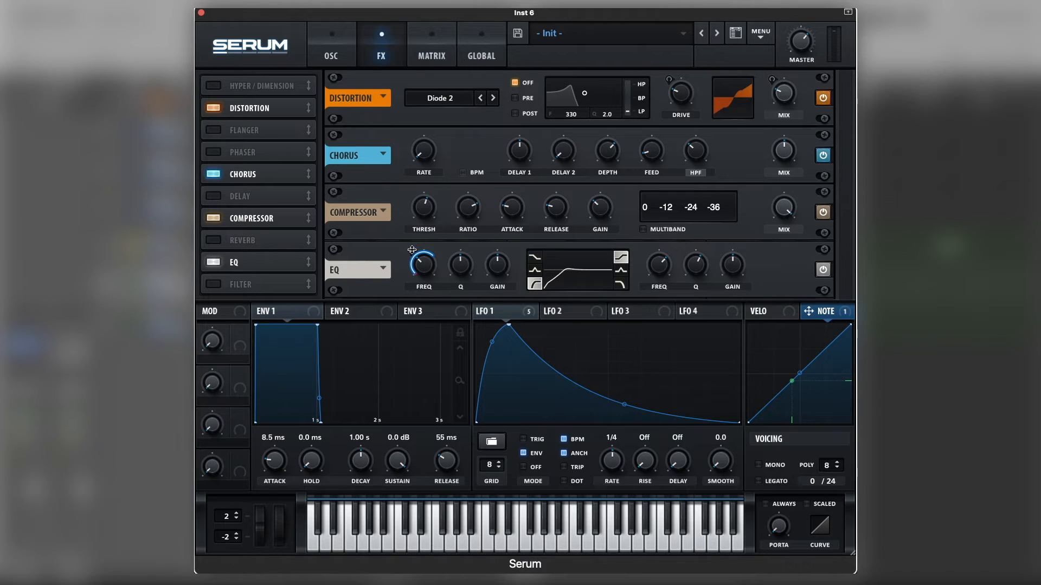
pyautogui.moveTo(411, 251); pyautogui.dragTo(462, 317)
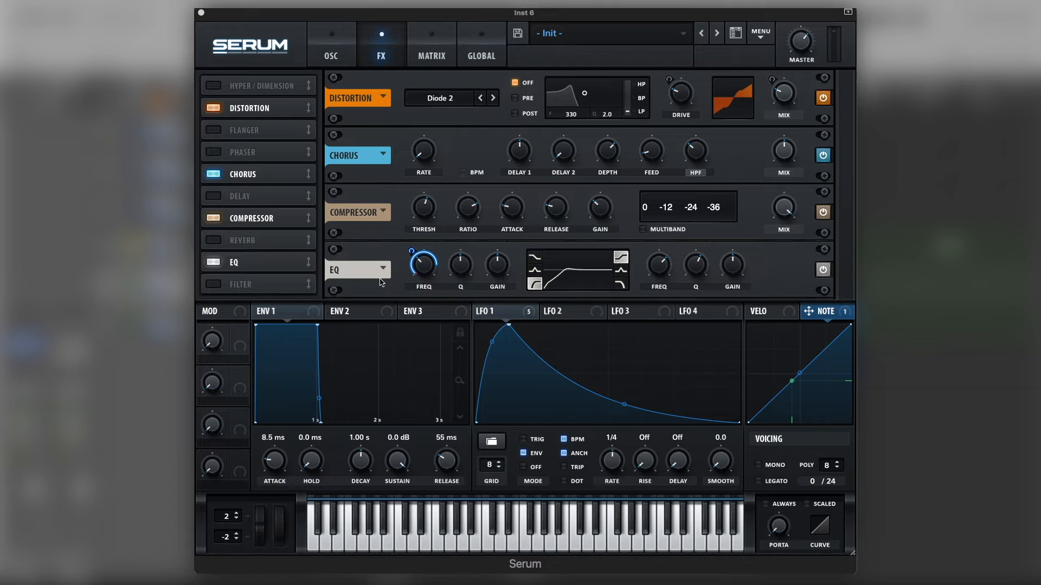
pyautogui.click(428, 273)
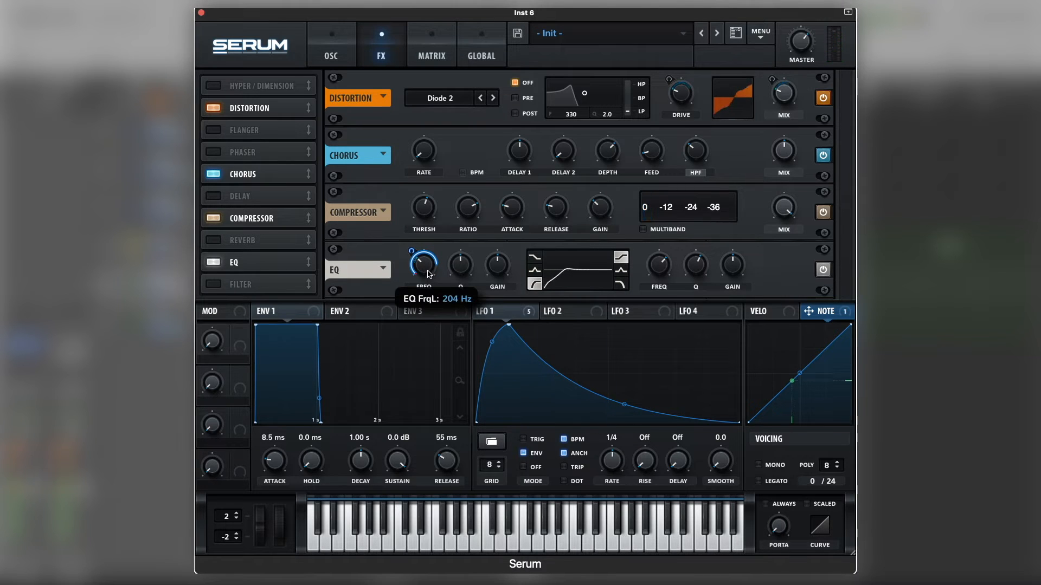
pyautogui.scroll(2, 429, 273)
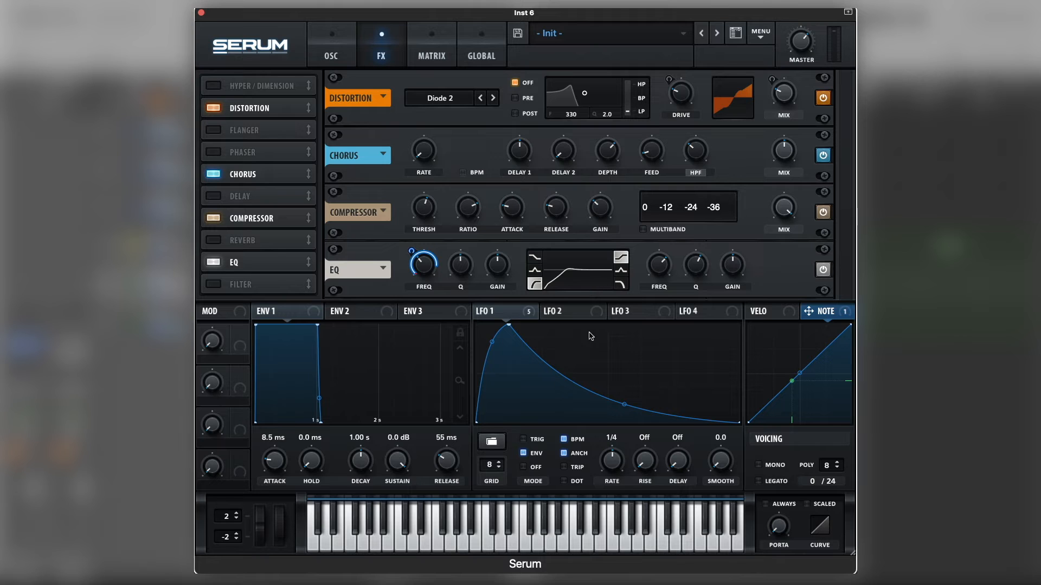
# Set the EQ's high band to a high cut with a lower Q, modulate its frequency with Note, and adjust the base frequency.
pyautogui.click(621, 284)
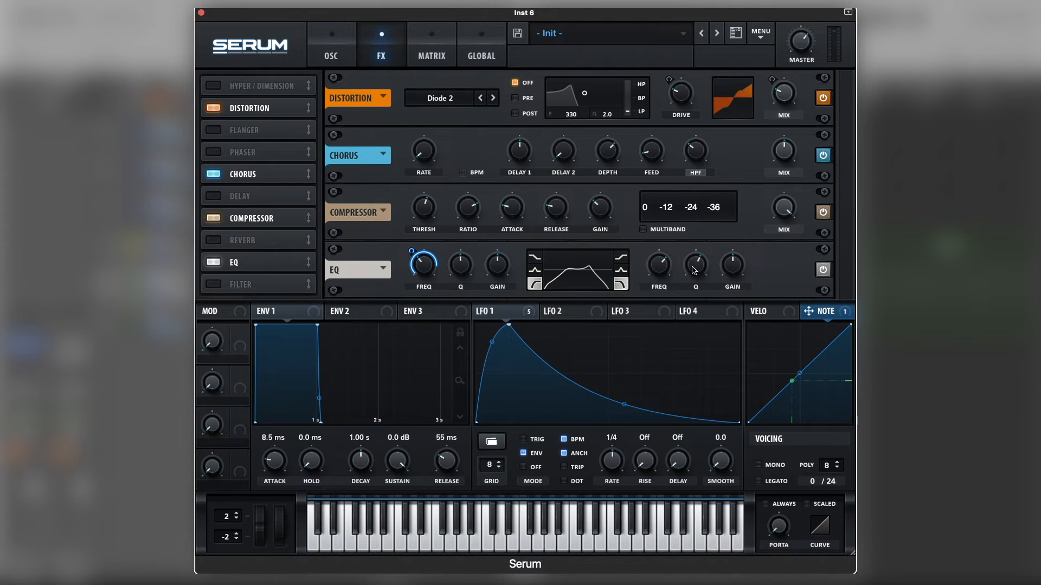
pyautogui.moveTo(694, 271)
pyautogui.mouseDown()
pyautogui.moveTo(691, 287)
pyautogui.moveTo(695, 272)
pyautogui.mouseUp()
pyautogui.moveTo(847, 317); pyautogui.dragTo(662, 269)
pyautogui.moveTo(657, 279); pyautogui.dragTo(672, 217)
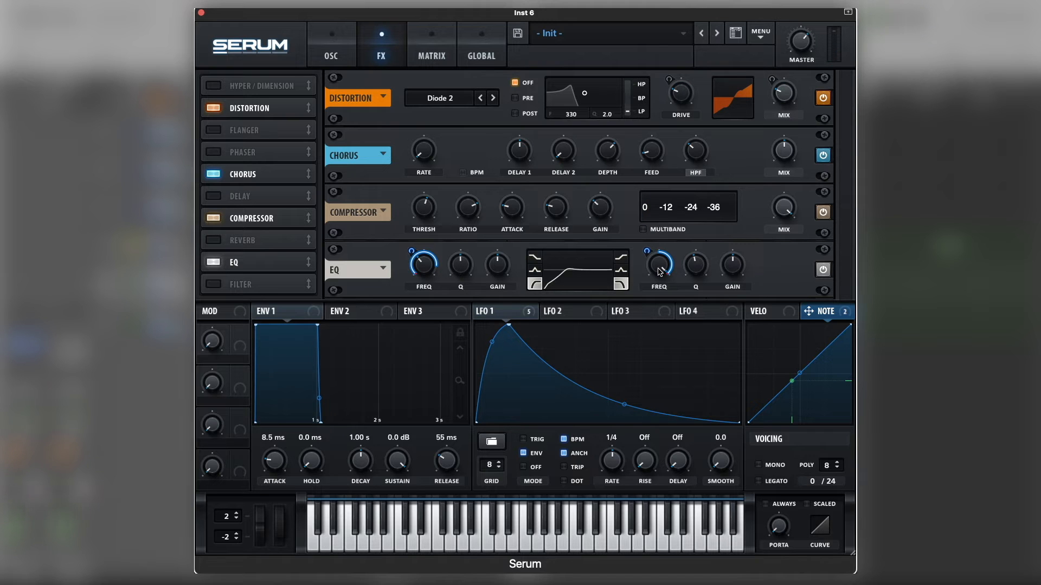
pyautogui.moveTo(659, 272); pyautogui.dragTo(658, 280)
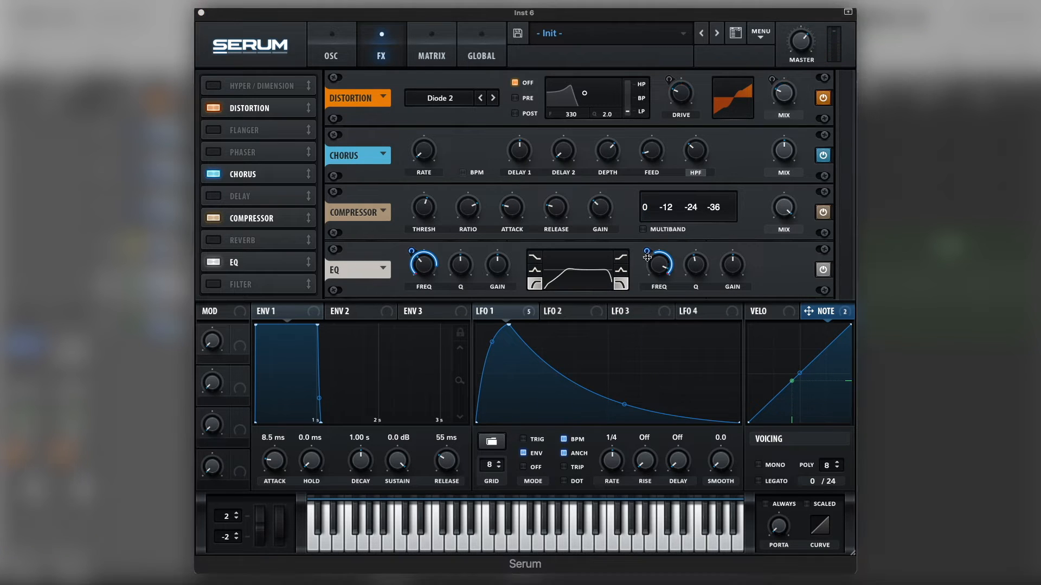
pyautogui.moveTo(662, 268); pyautogui.dragTo(661, 268)
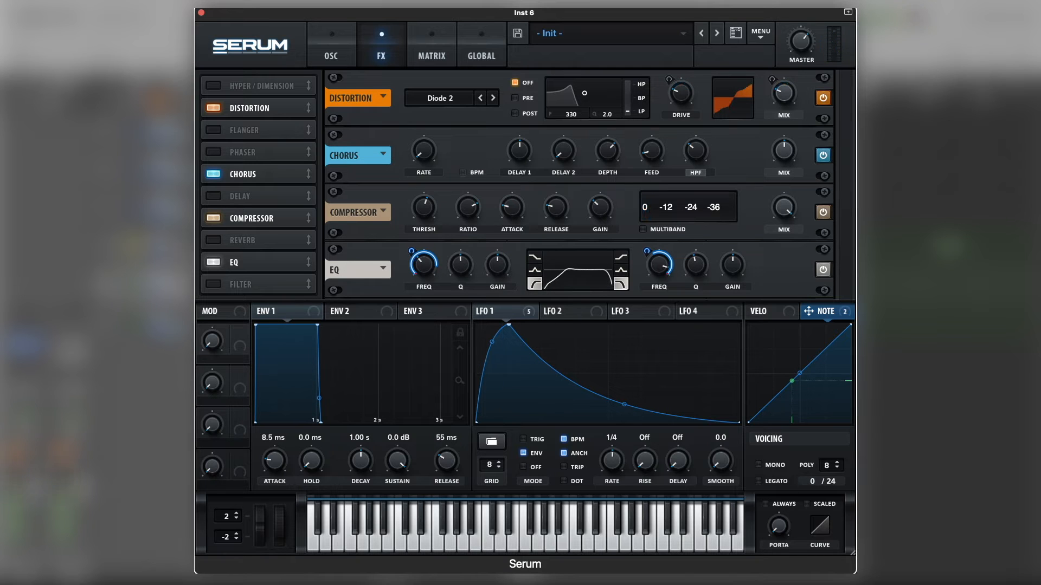
# Add an MG Low 6 Filter effect, lower its cutoff, and modulate the cutoff with LFO 1.
pyautogui.click(214, 284)
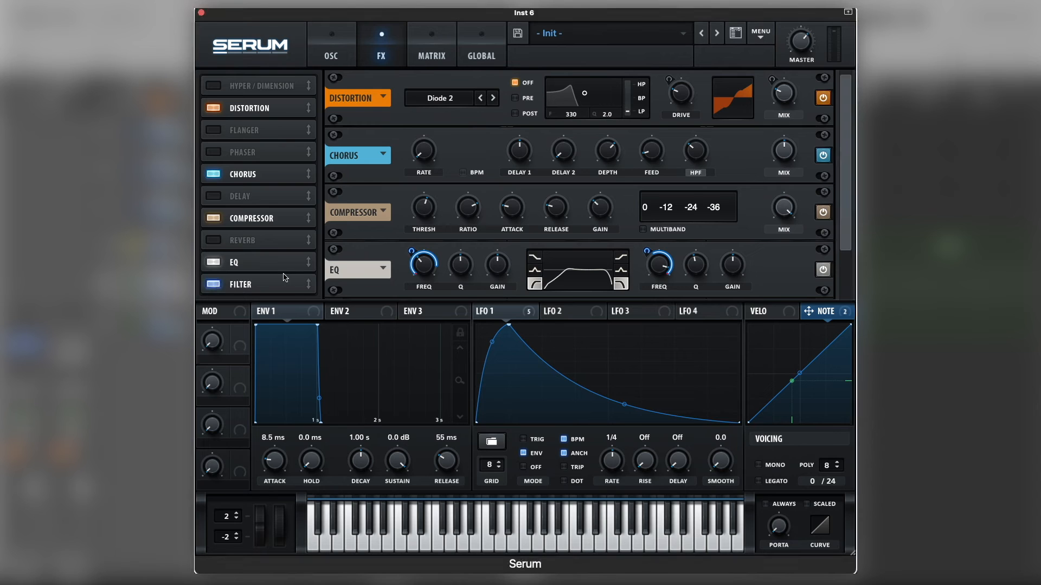
pyautogui.click(249, 280)
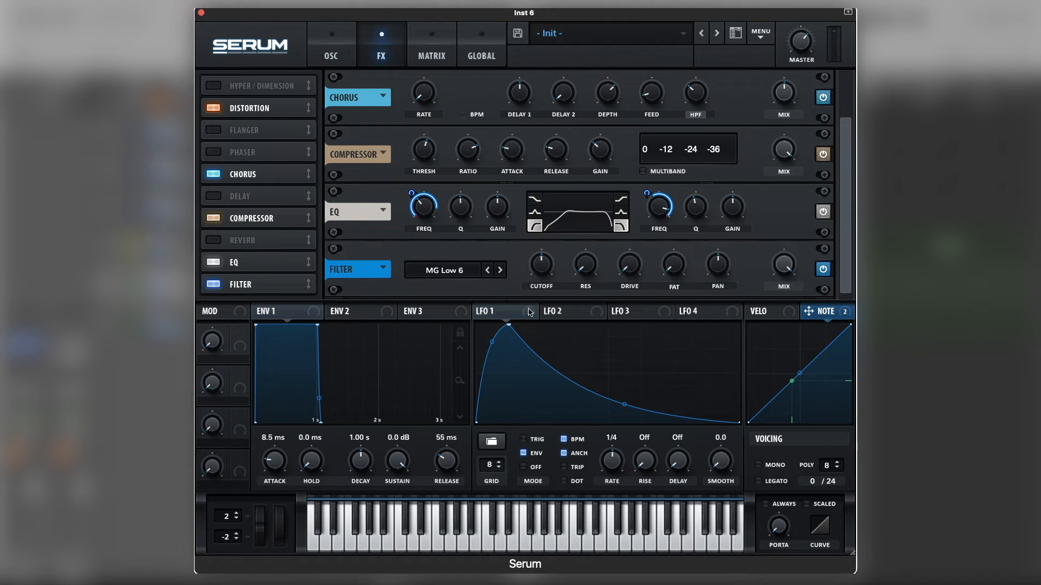
pyautogui.moveTo(545, 270)
pyautogui.mouseDown()
pyautogui.moveTo(545, 287)
pyautogui.moveTo(561, 271)
pyautogui.moveTo(550, 264)
pyautogui.mouseUp()
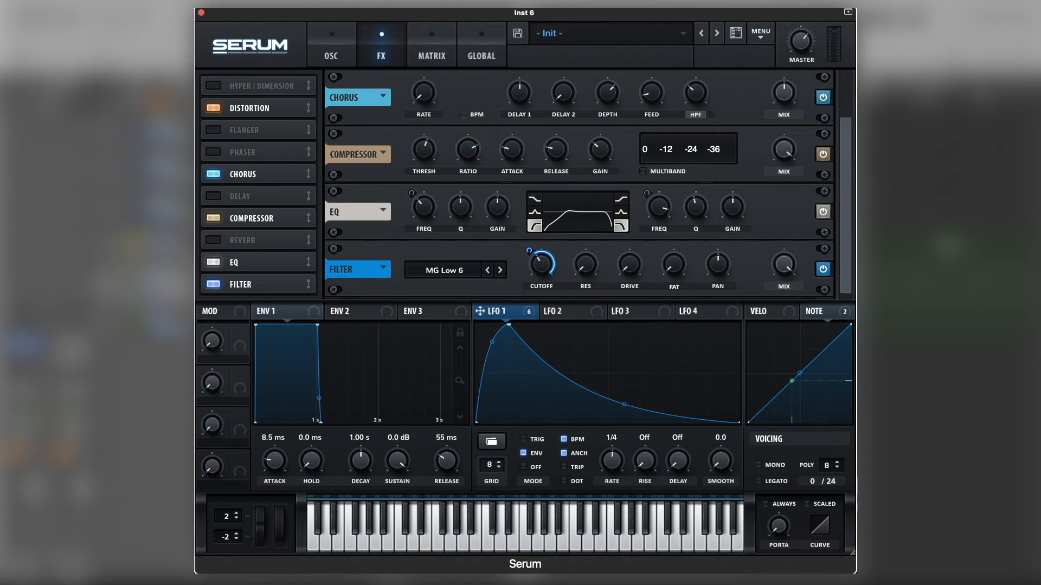
# Lower the Filter effect's cutoff a little and raise its resonance slightly.
pyautogui.click(541, 270)
pyautogui.moveTo(529, 250)
pyautogui.moveTo(585, 264)
pyautogui.moveTo(585, 260); pyautogui.dragTo(585, 257)
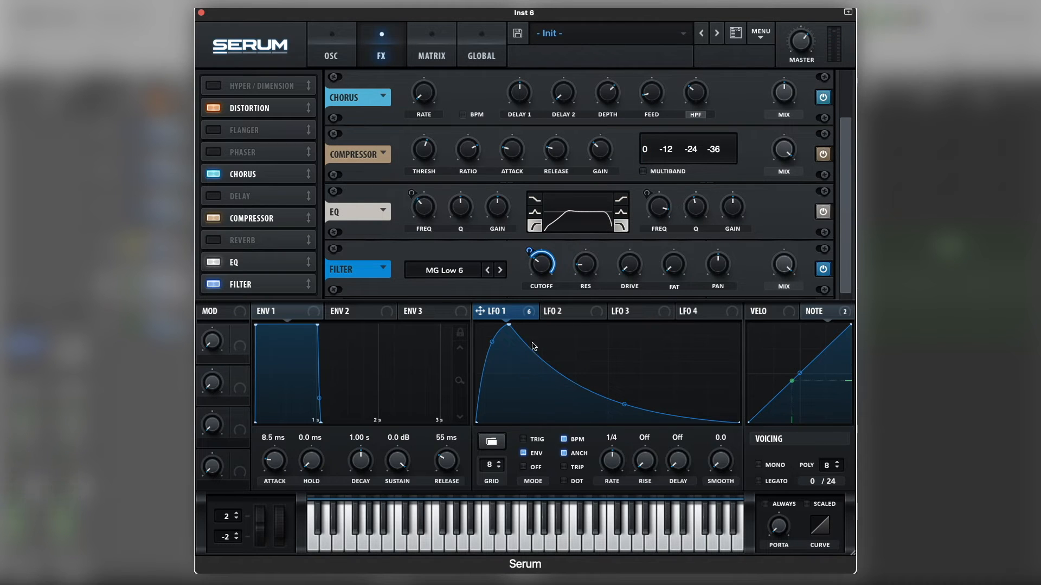
pyautogui.moveTo(544, 270)
# Place the Reverb after the Filter in the effects chain, enable it, and turn down its spin and spin depth.
pyautogui.moveTo(233, 242); pyautogui.dragTo(233, 291)
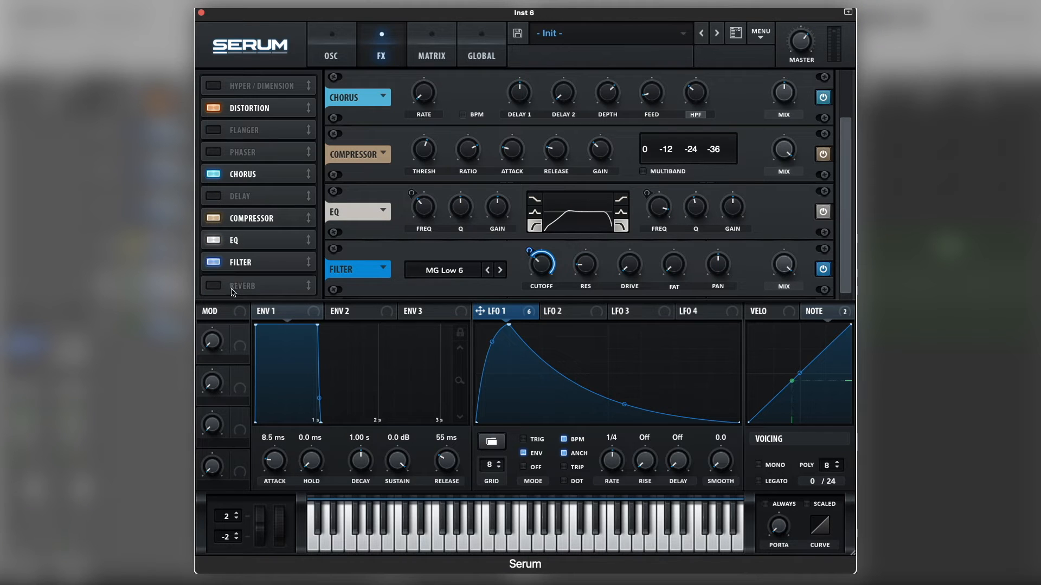
pyautogui.click(214, 284)
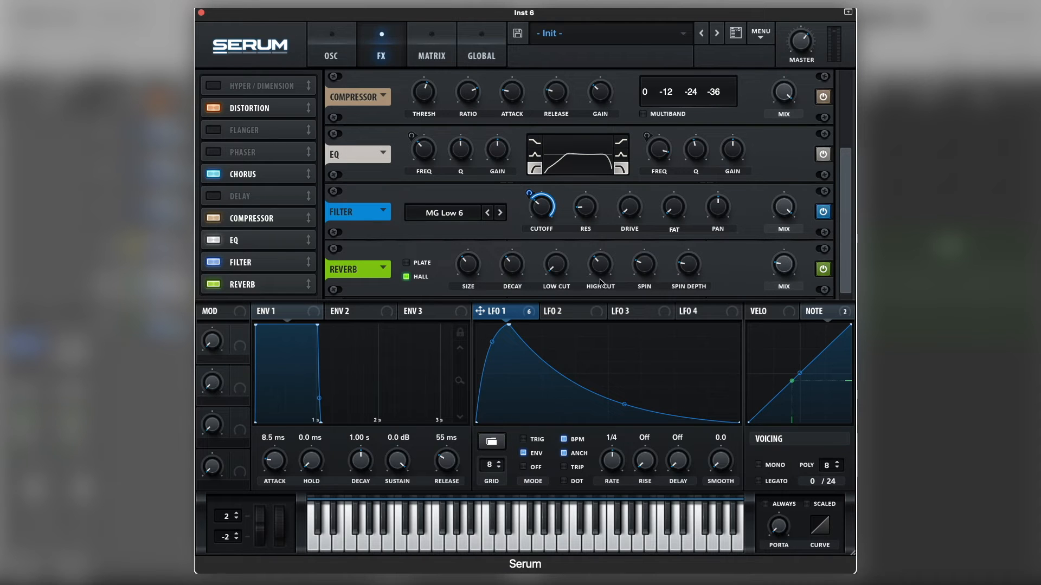
pyautogui.moveTo(638, 267); pyautogui.dragTo(633, 349)
pyautogui.moveTo(694, 262); pyautogui.dragTo(678, 351)
# Raise the reverb's high cut and low cut, reduce its size and decay, adjust the mix, and close the Inst 6 synth.
pyautogui.moveTo(598, 272)
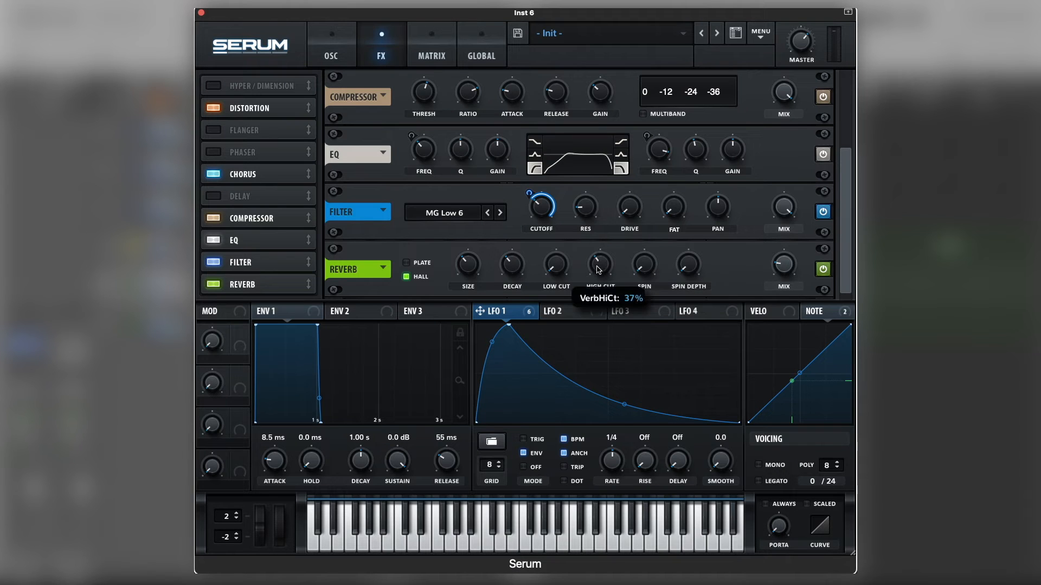
pyautogui.moveTo(598, 269); pyautogui.dragTo(602, 247)
pyautogui.moveTo(556, 277); pyautogui.dragTo(560, 248)
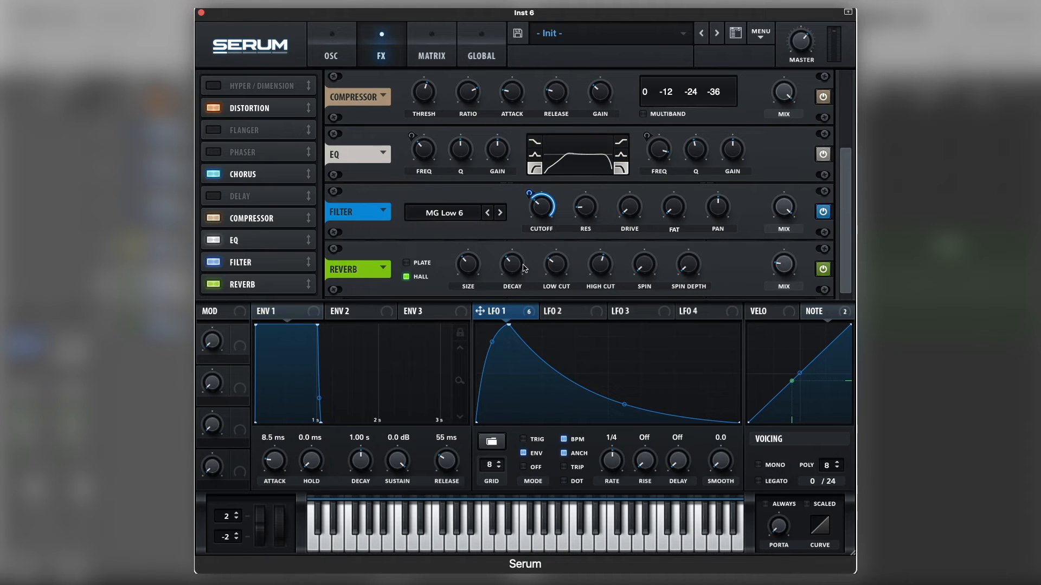
pyautogui.moveTo(469, 264); pyautogui.dragTo(449, 316)
pyautogui.moveTo(522, 268); pyautogui.dragTo(512, 295)
pyautogui.moveTo(793, 269); pyautogui.dragTo(792, 263)
pyautogui.click(324, 43)
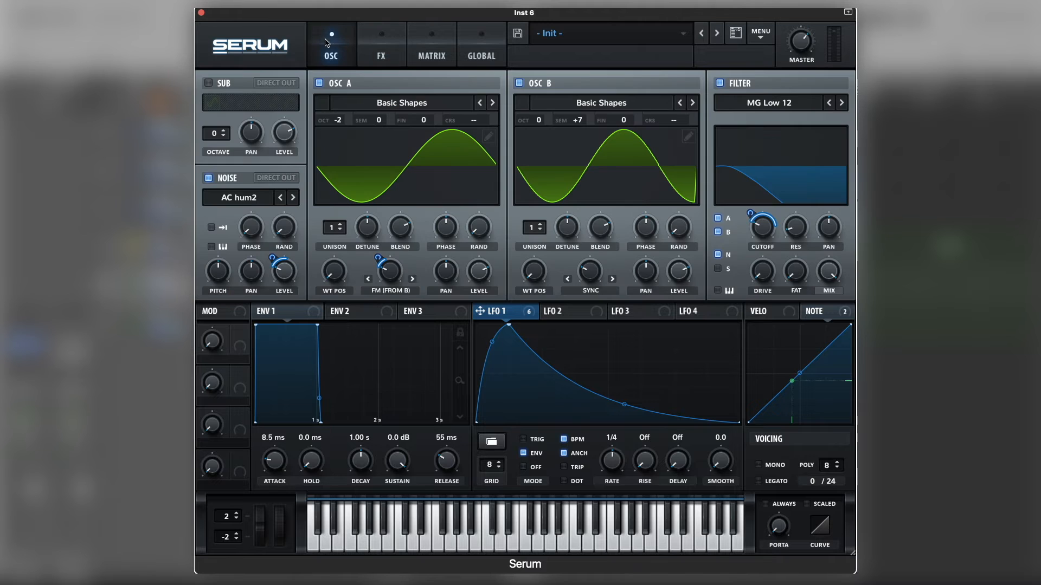
pyautogui.click(200, 12)
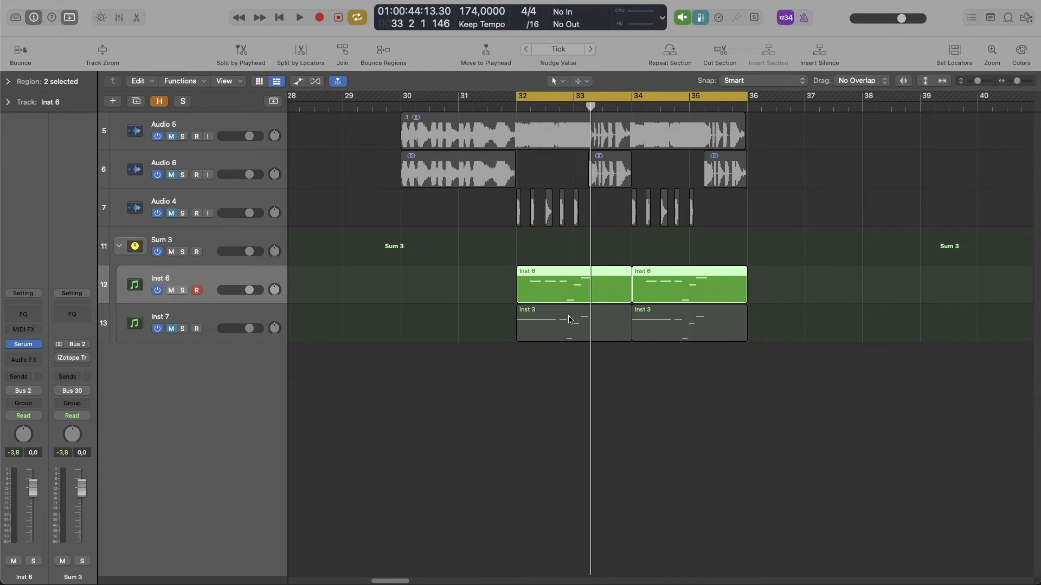
# Check the notes in the first Inst 7 region, unmute Inst 7, mute Inst 6, and open Inst 7's Serum.
pyautogui.doubleClick(534, 326)
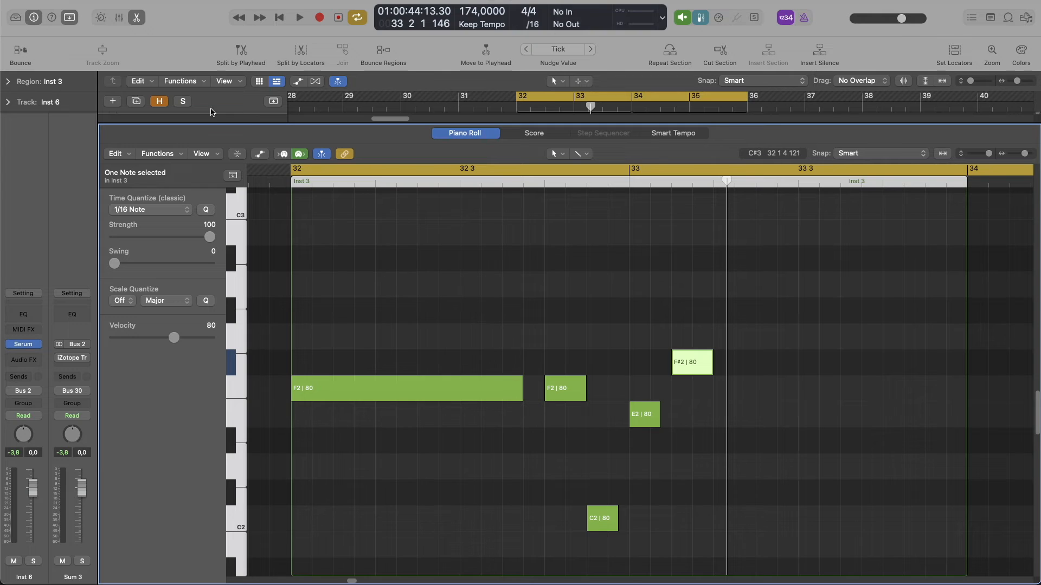
pyautogui.click(137, 17)
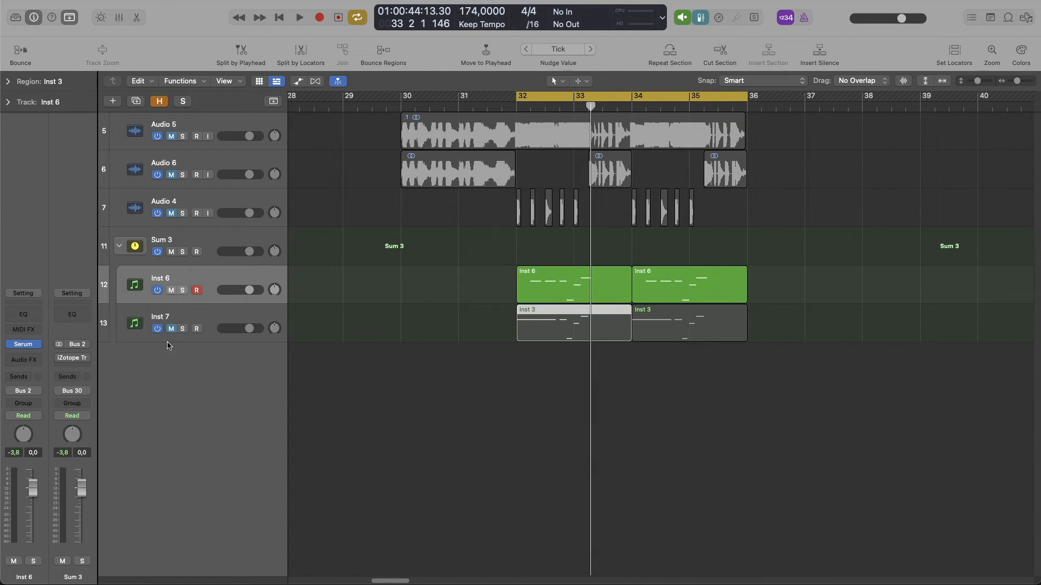
pyautogui.click(174, 323)
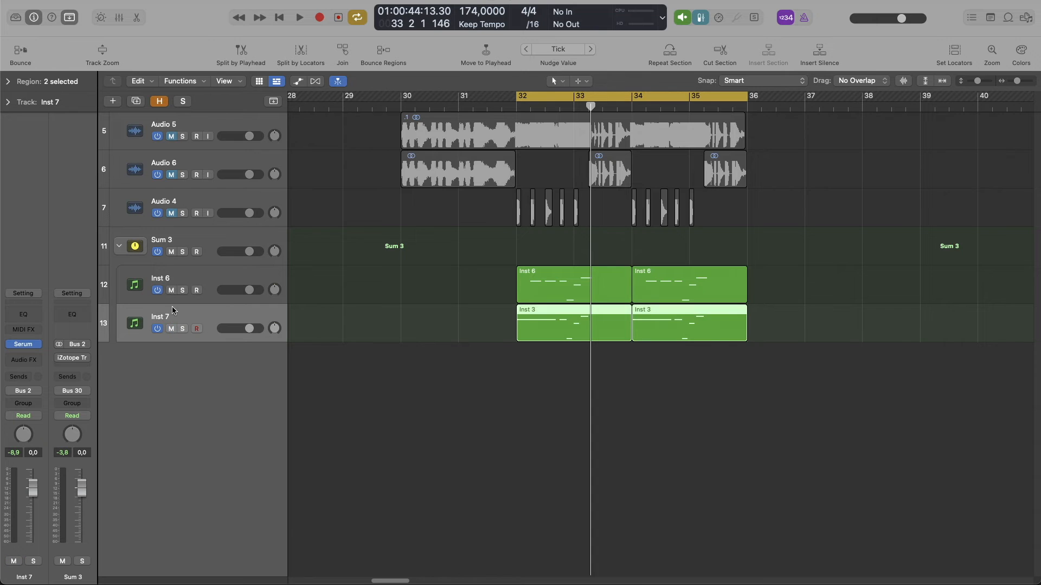
pyautogui.click(173, 291)
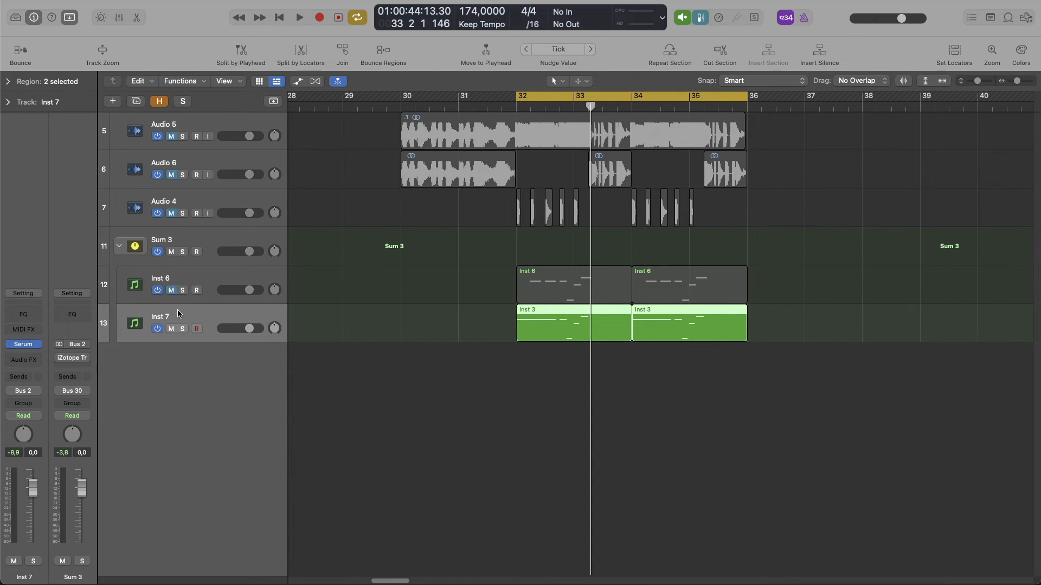
pyautogui.click(23, 344)
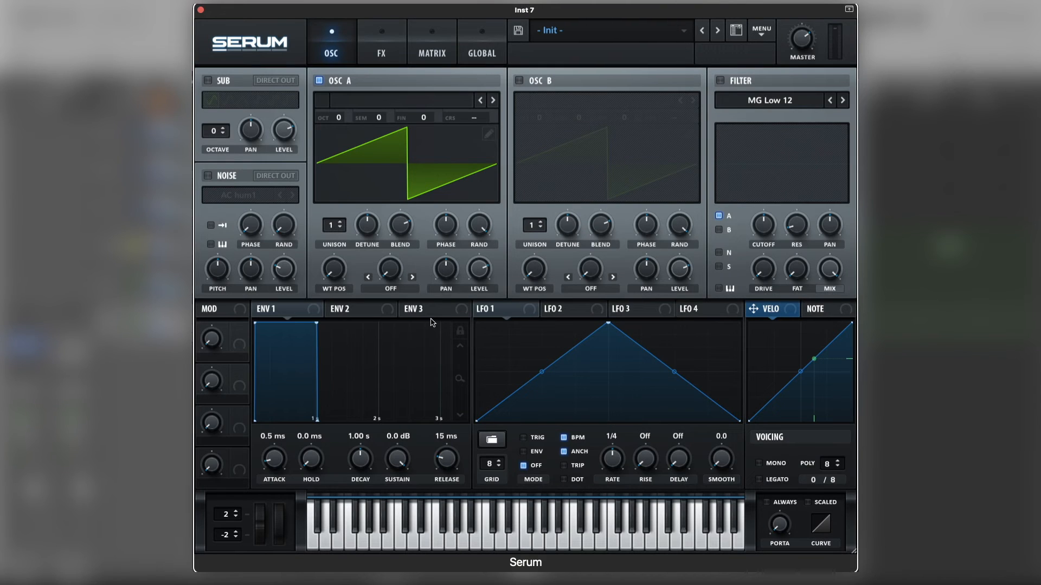
# Load the Basic Mg wavetable in OSC A, set its warp mode to Bend + at 50%, and audition it.
pyautogui.click(421, 106)
pyautogui.moveTo(421, 113)
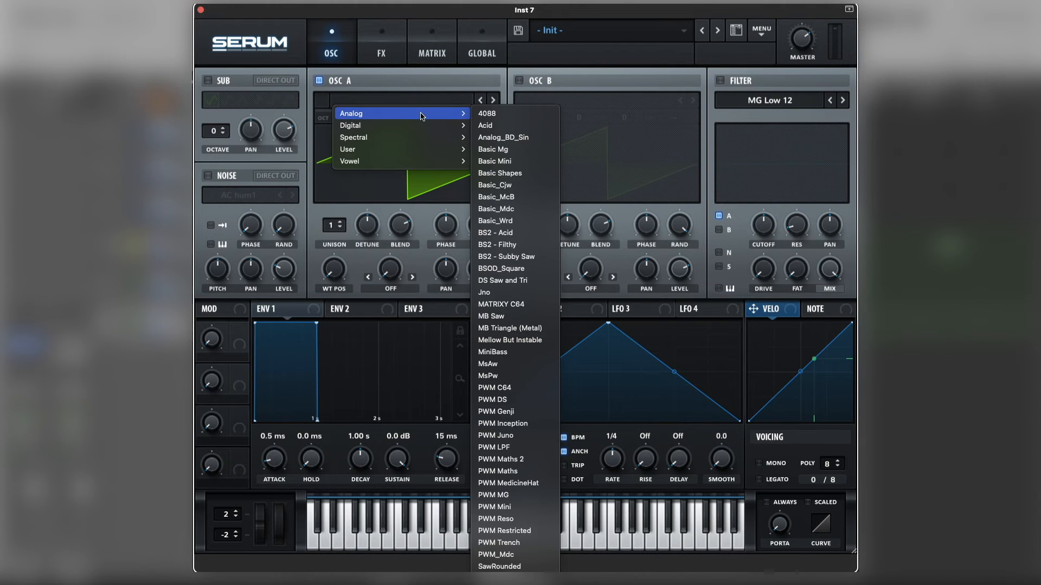
pyautogui.click(501, 152)
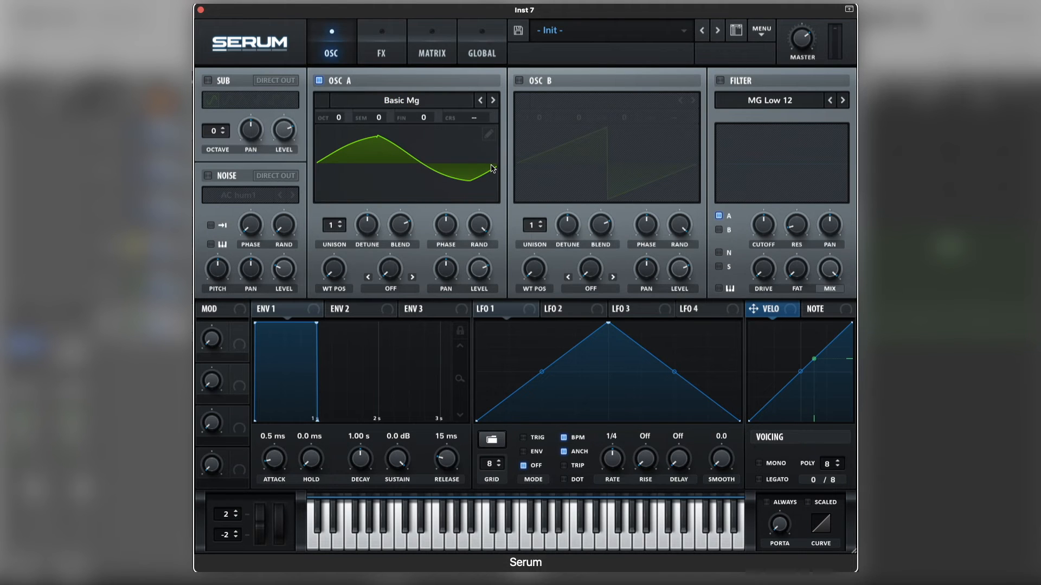
pyautogui.click(389, 288)
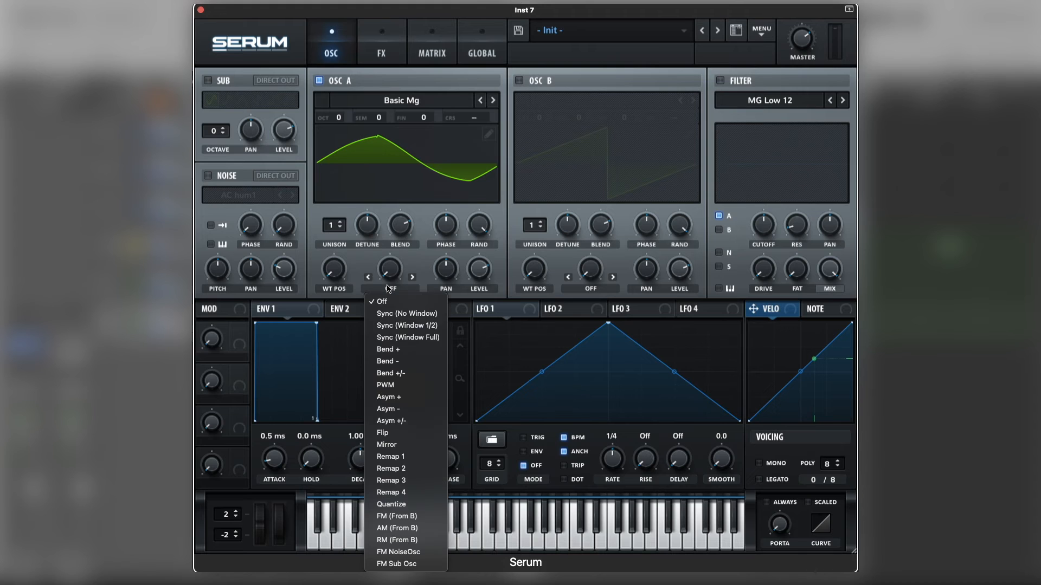
pyautogui.click(405, 351)
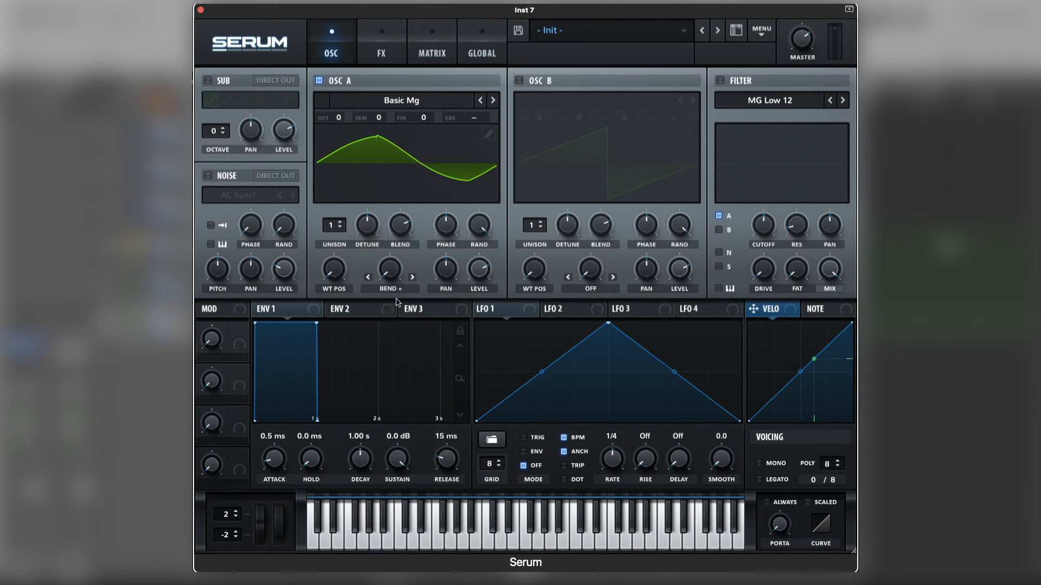
pyautogui.moveTo(390, 282); pyautogui.dragTo(401, 232)
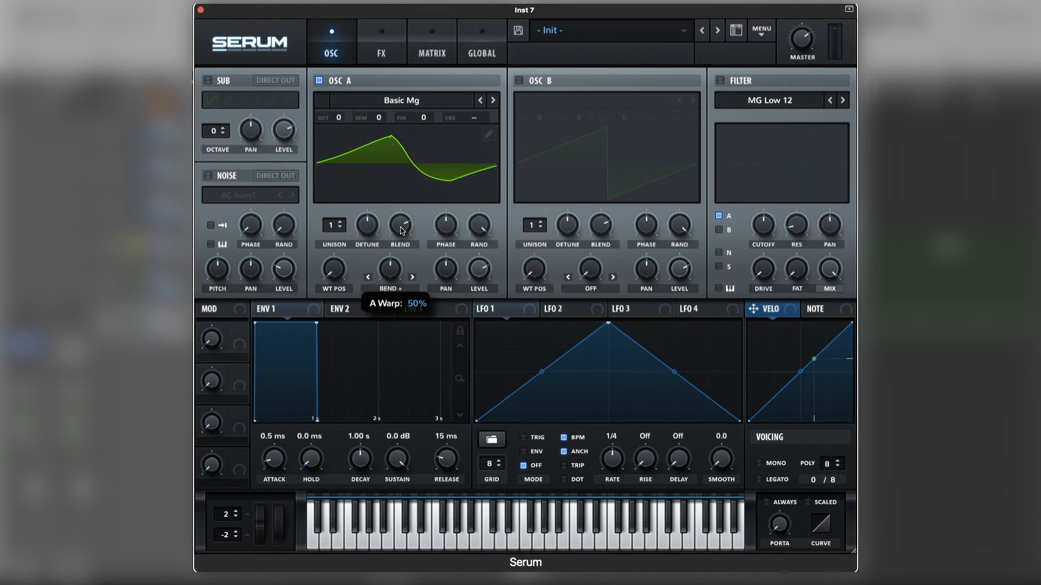
pyautogui.press('space')
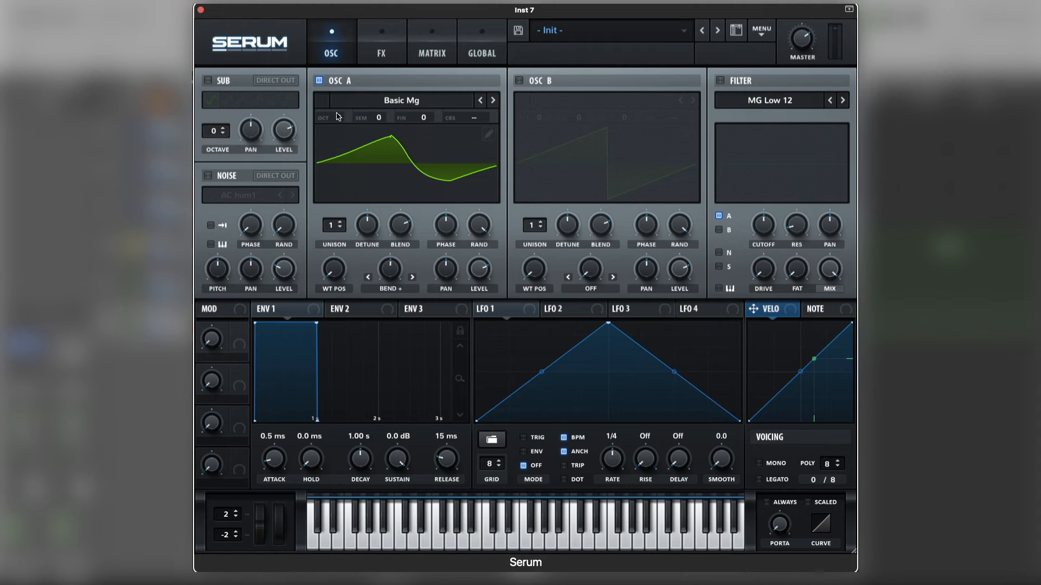
# Set OSC A's octave to -2 and ENV 1's attack to 8.4 ms, and enable mono voicing.
pyautogui.moveTo(340, 119); pyautogui.dragTo(336, 161)
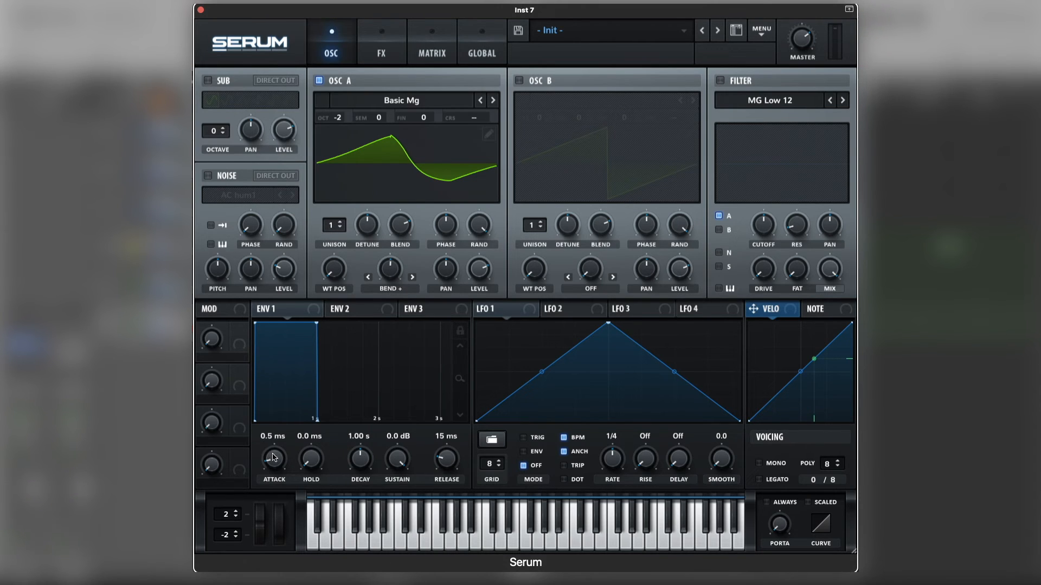
pyautogui.moveTo(280, 464); pyautogui.dragTo(283, 459)
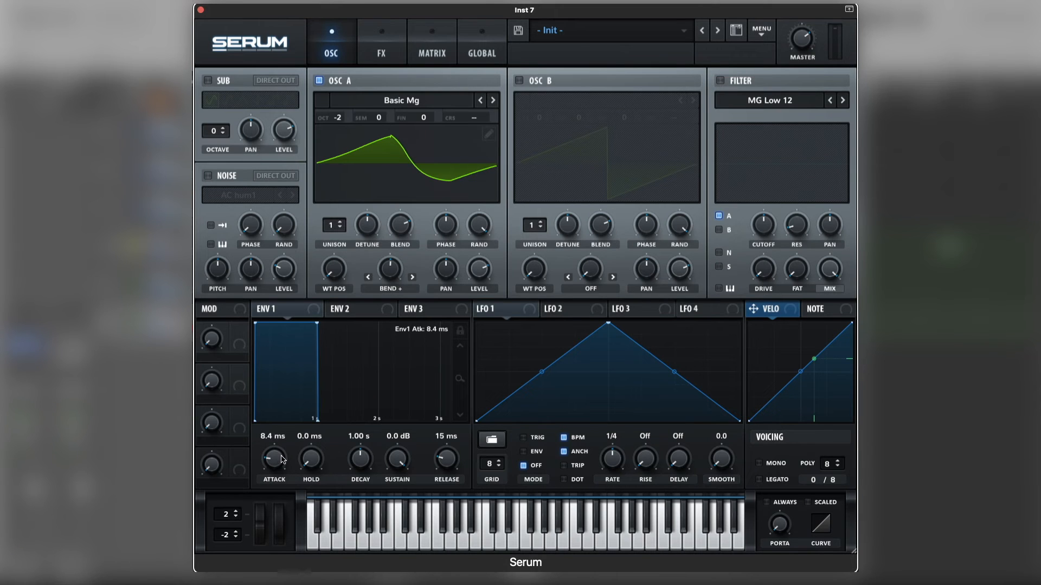
pyautogui.click(760, 464)
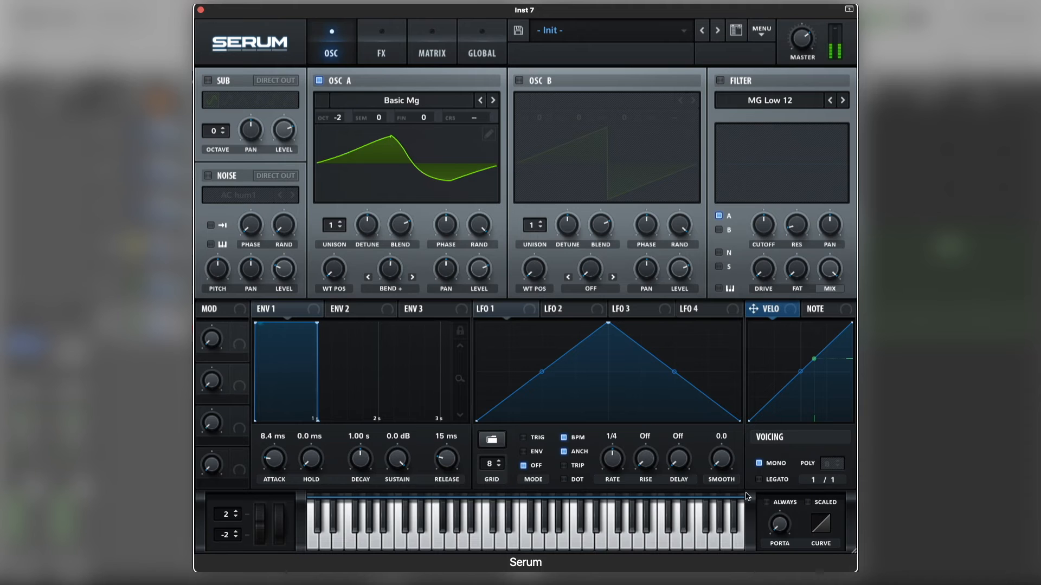
# Enable the filter with the MG Low 24 type, lower its cutoff, and audition the sub bass.
pyautogui.click(720, 81)
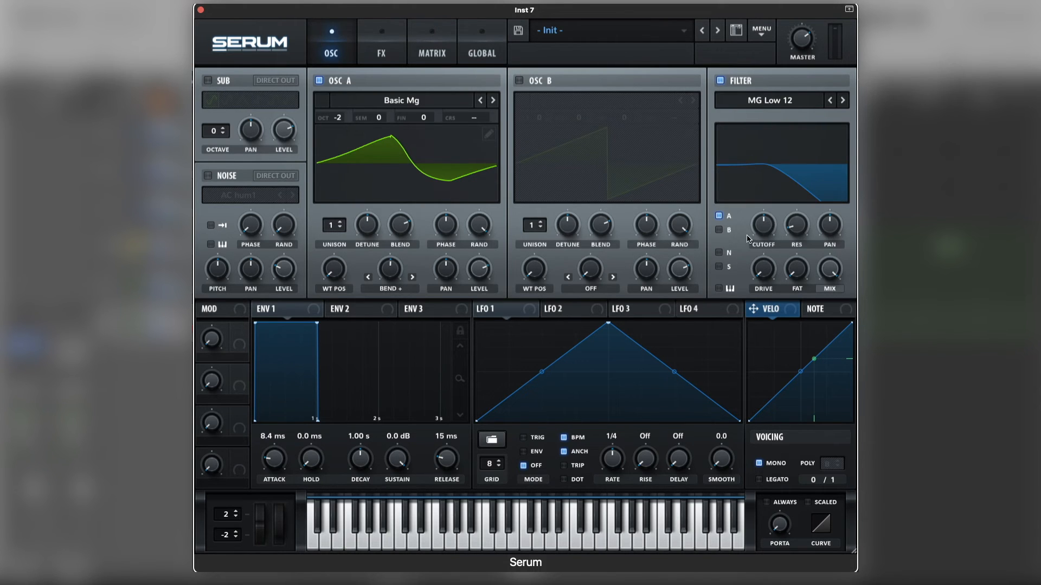
pyautogui.click(843, 101)
pyautogui.click(842, 101)
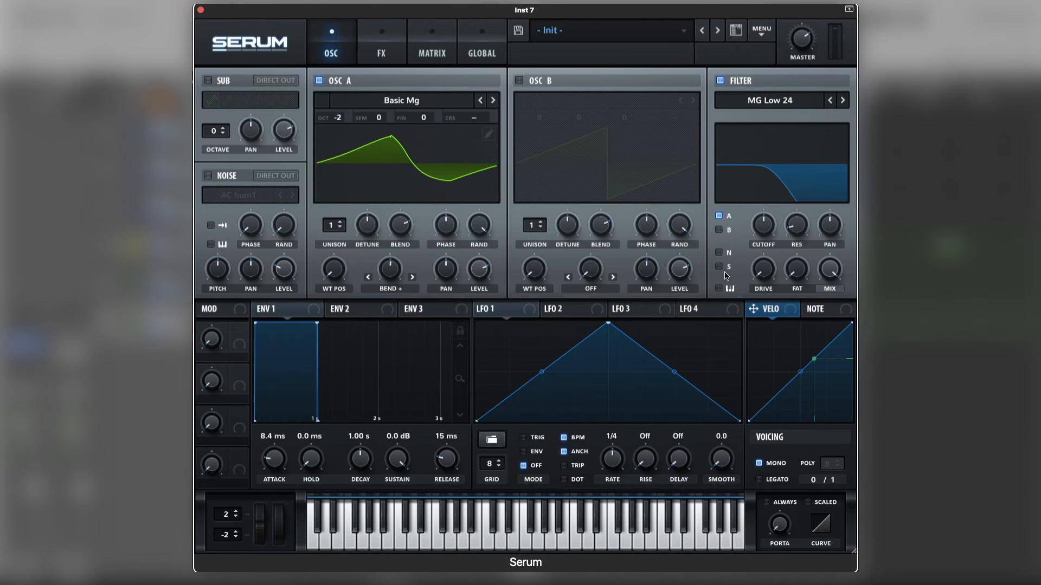
pyautogui.moveTo(762, 231); pyautogui.dragTo(760, 257)
pyautogui.press('space')
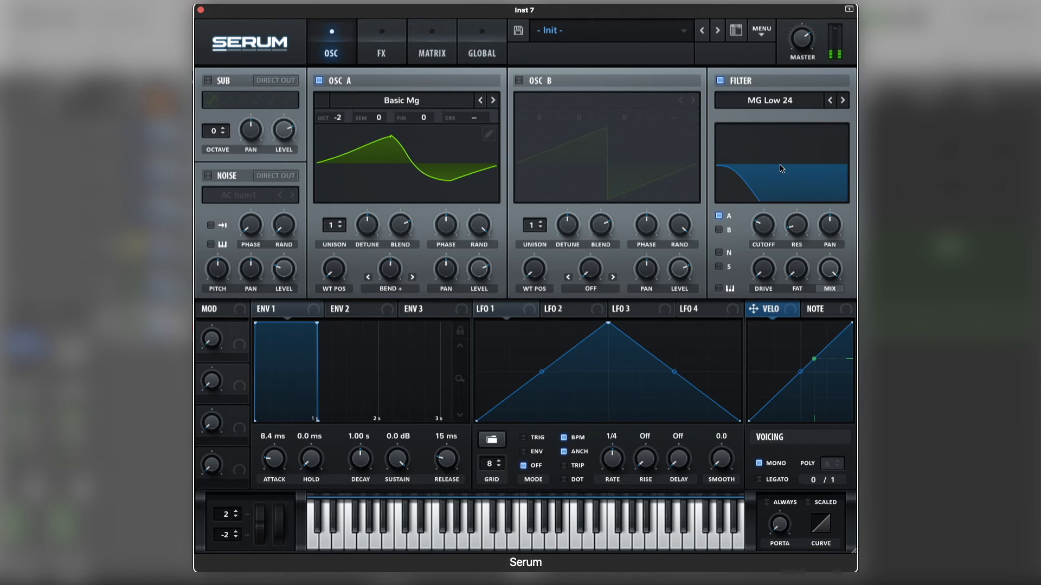
pyautogui.scroll(5, 799, 45)
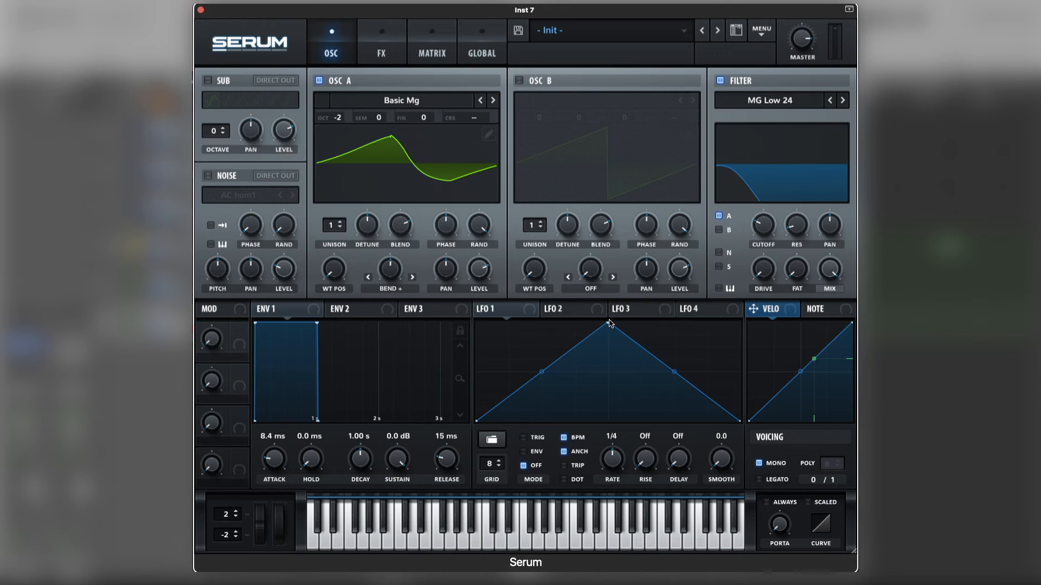
# Shape LFO 1 into a falling ramp in envelope mode and assign it to OSC A's coarse pitch.
pyautogui.moveTo(609, 325); pyautogui.dragTo(389, 239)
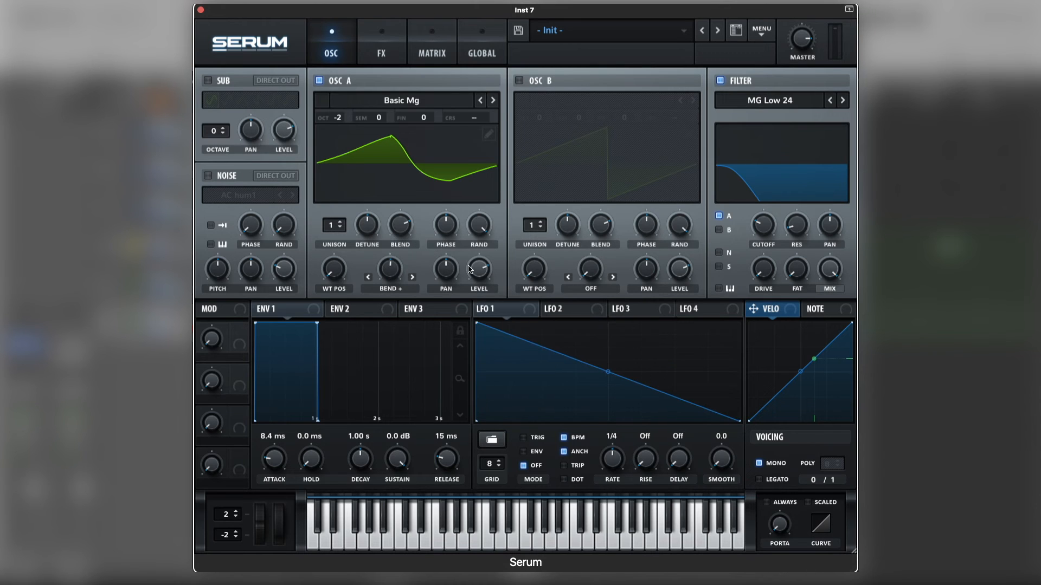
pyautogui.moveTo(480, 309); pyautogui.dragTo(478, 122)
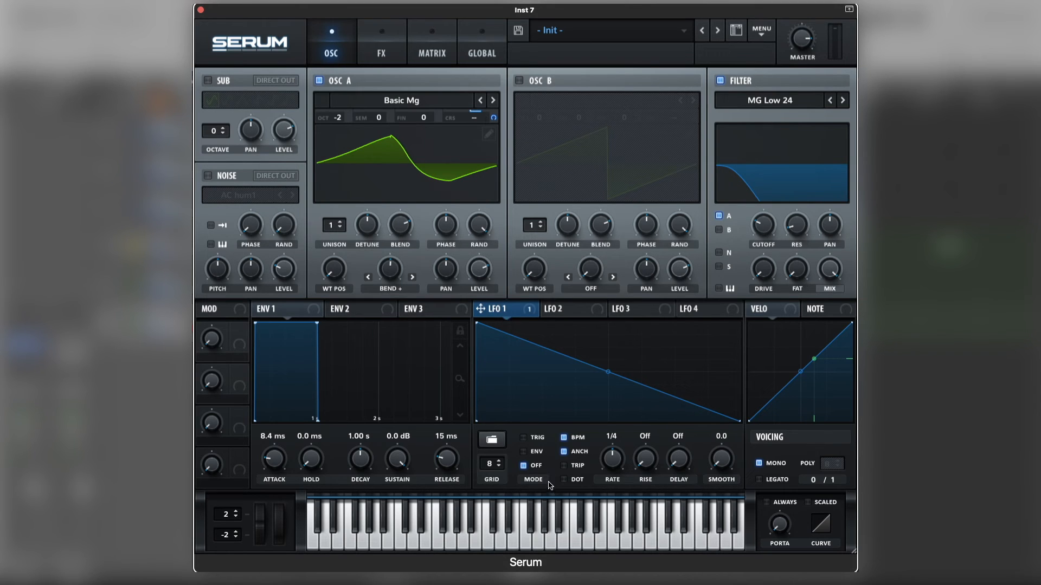
pyautogui.click(545, 454)
# Turn off LFO 1's BPM sync, bend its ramp into a steep decay, and set the rate to 12.2 Hz.
pyautogui.click(562, 437)
pyautogui.moveTo(608, 372); pyautogui.dragTo(610, 401)
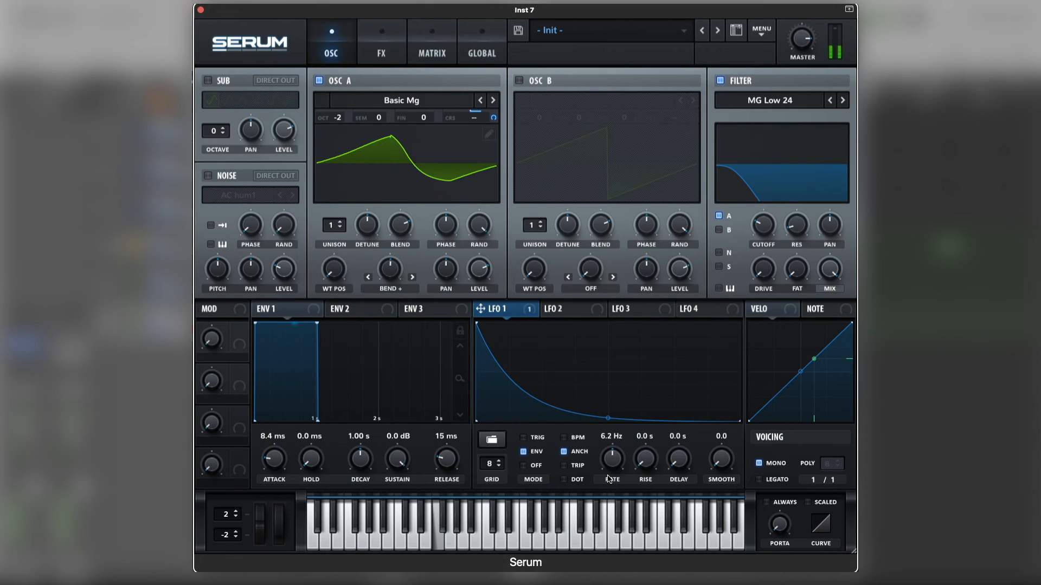
pyautogui.moveTo(615, 466); pyautogui.dragTo(614, 456)
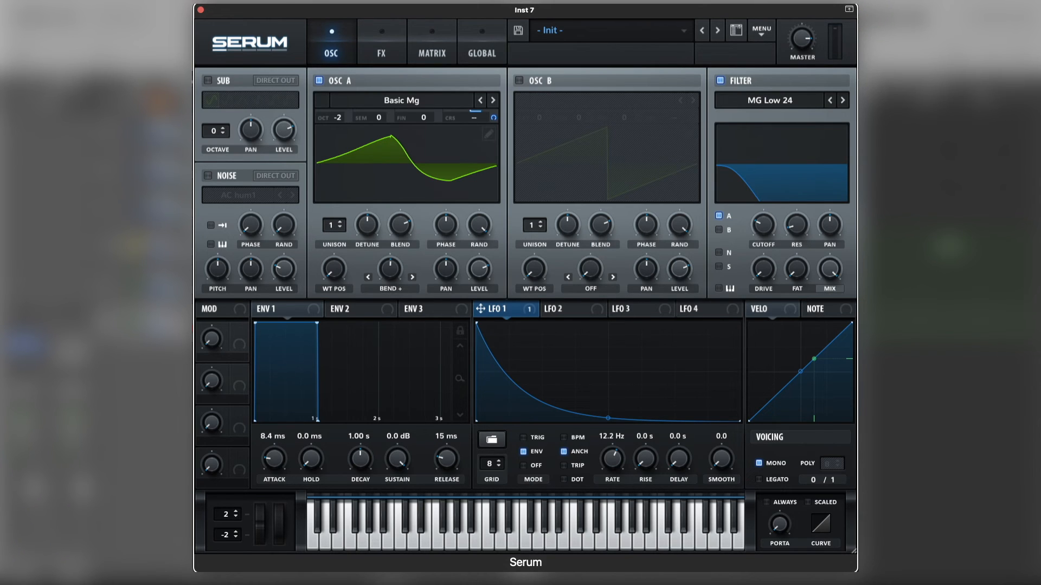
# Adjust the filter resonance, raise OSC A's level, and close the Inst 7 synth.
pyautogui.click(163, 327)
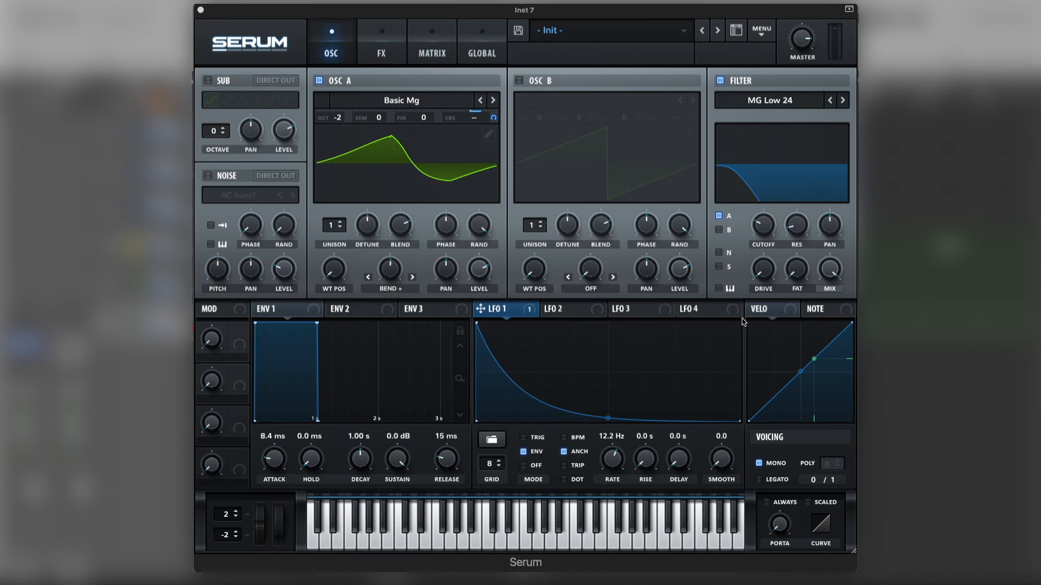
pyautogui.click(800, 231)
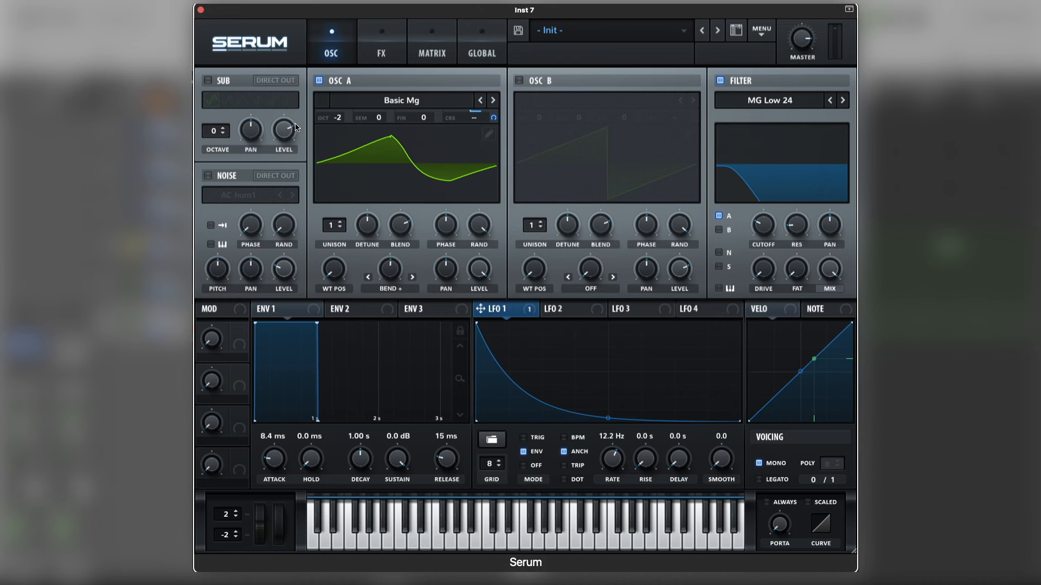
pyautogui.click(201, 12)
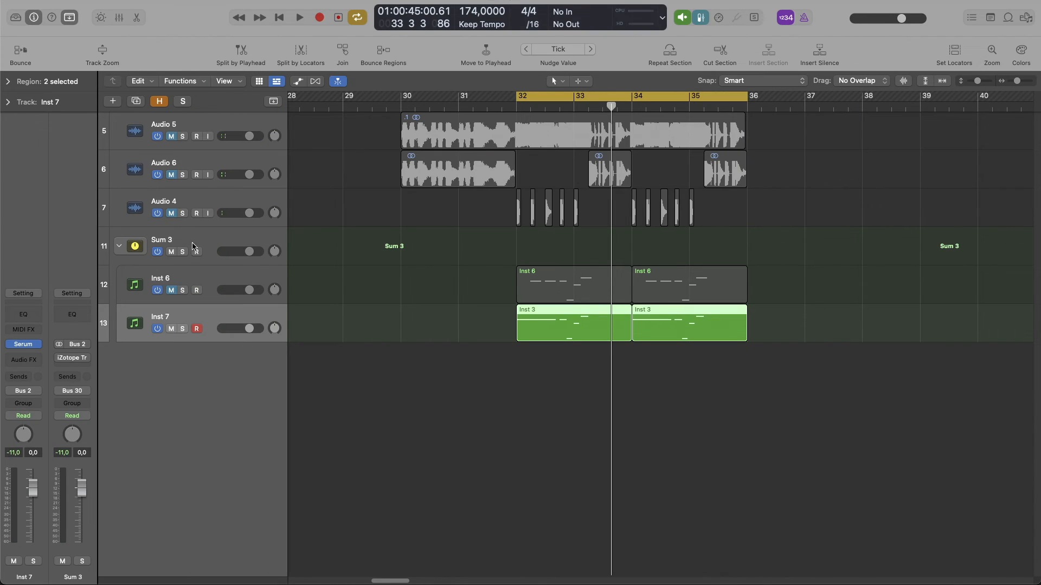
# Unmute Inst 6 and play it together with Inst 7 to audition the layered bass.
pyautogui.click(171, 291)
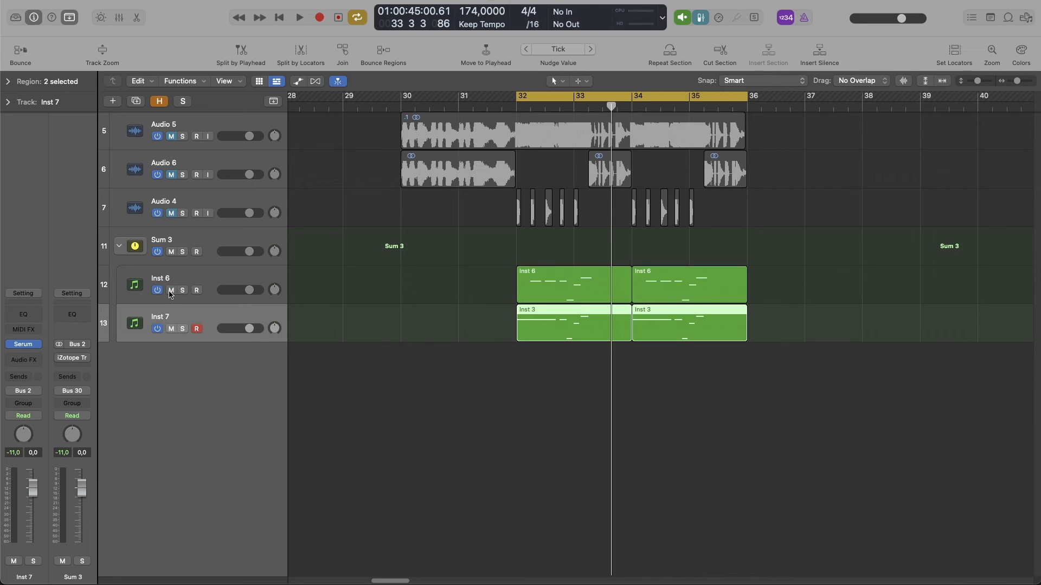
pyautogui.press('space')
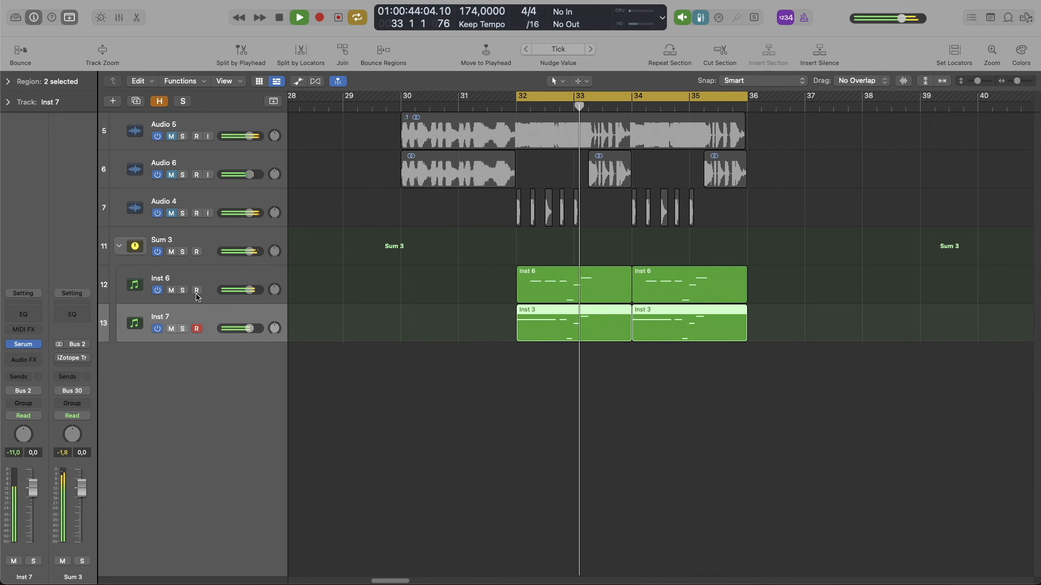
pyautogui.press('space')
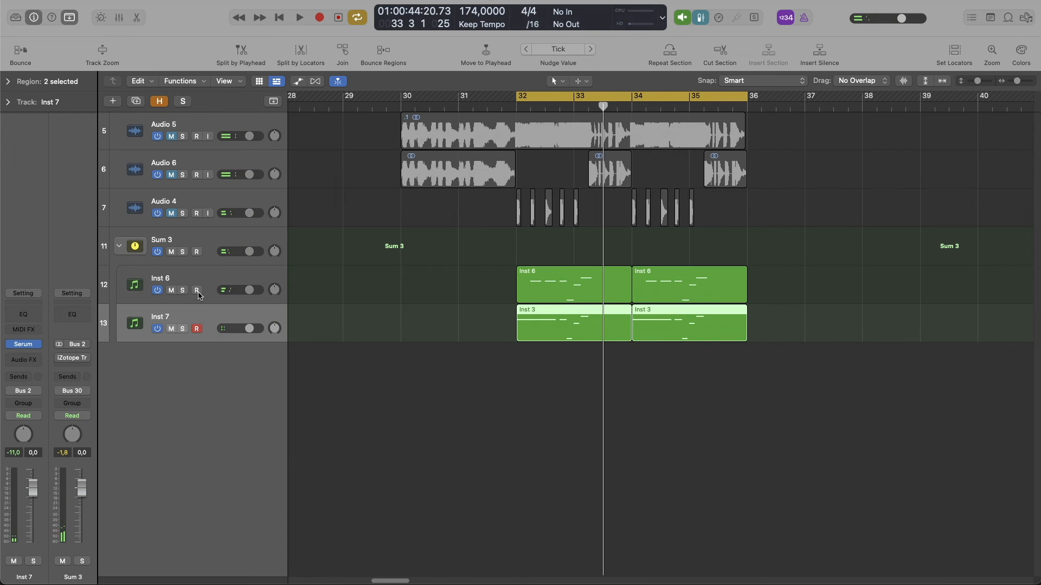
# Enable iZotope Trash 2 on Sum 3, set its stage 1 distortion to Blues Driver, and audition the bass.
pyautogui.click(205, 234)
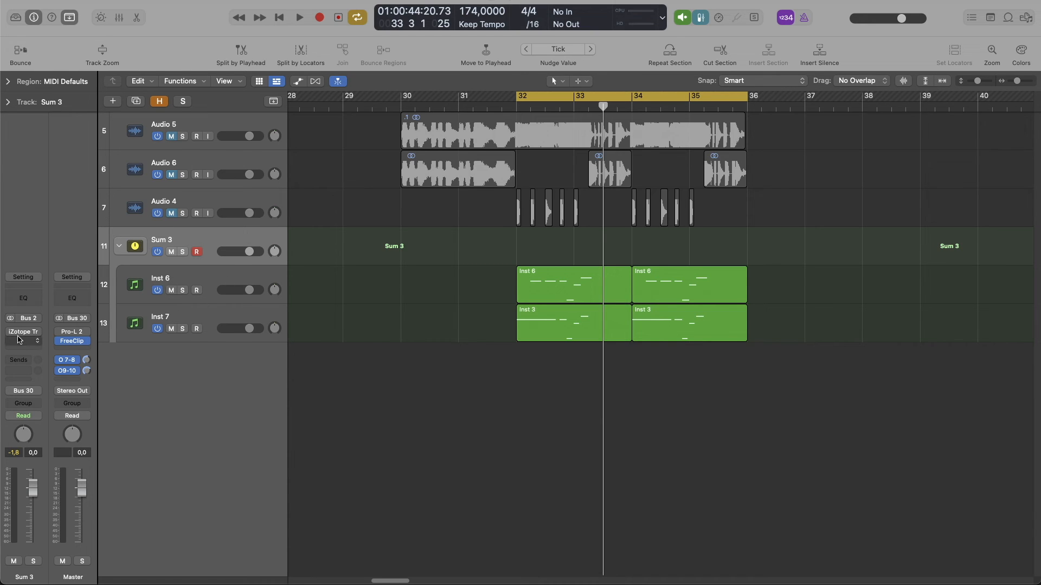
pyautogui.moveTo(12, 331)
pyautogui.click(24, 333)
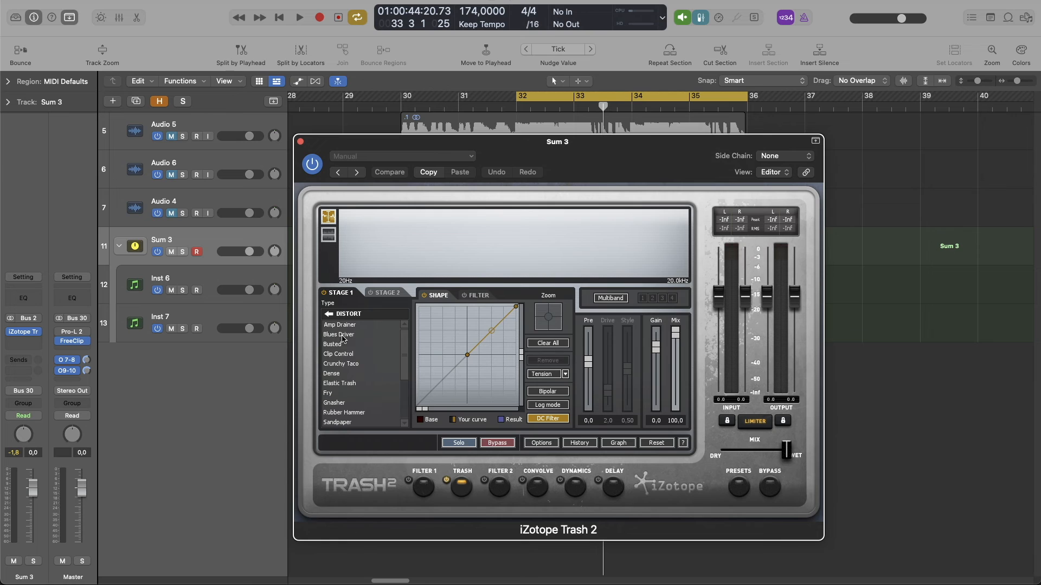
pyautogui.click(340, 334)
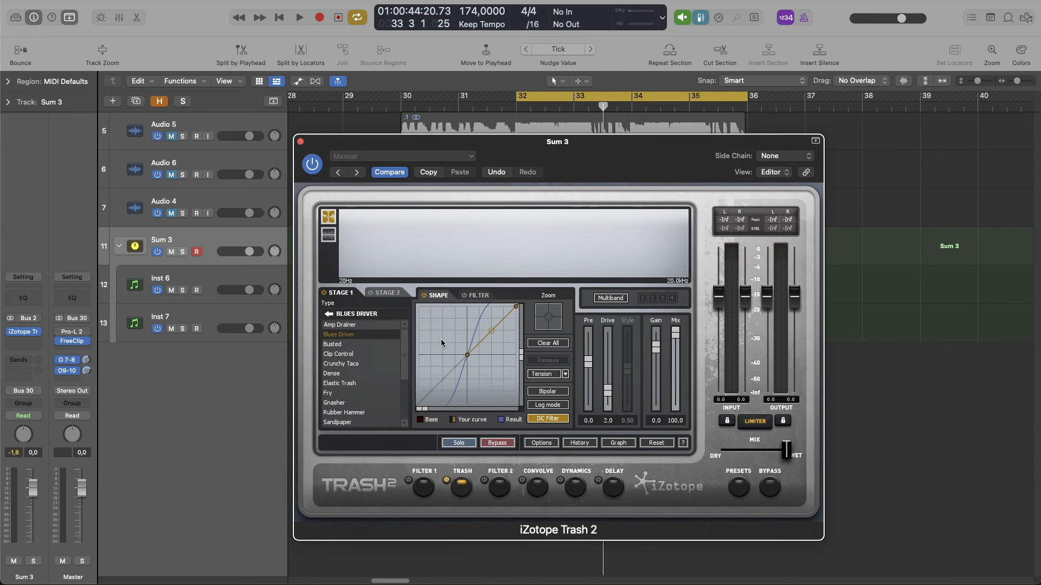
pyautogui.press('space')
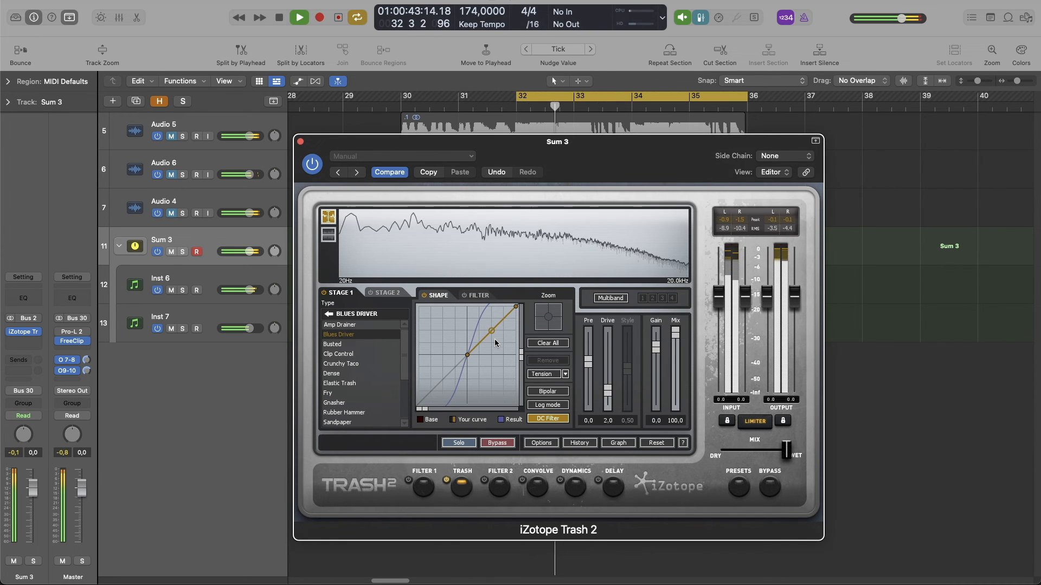
pyautogui.press('space')
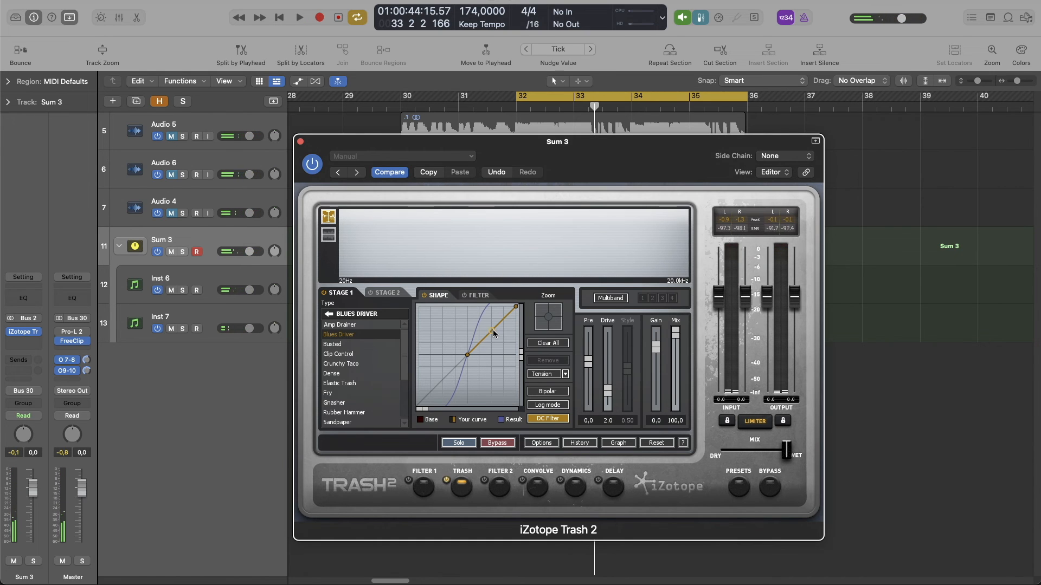
# Bend Trash 2's upper waveshaping curve upward, lower its input and output by about 1 dB each, audition the bass, and close the plug-in.
pyautogui.moveTo(495, 333); pyautogui.dragTo(495, 324)
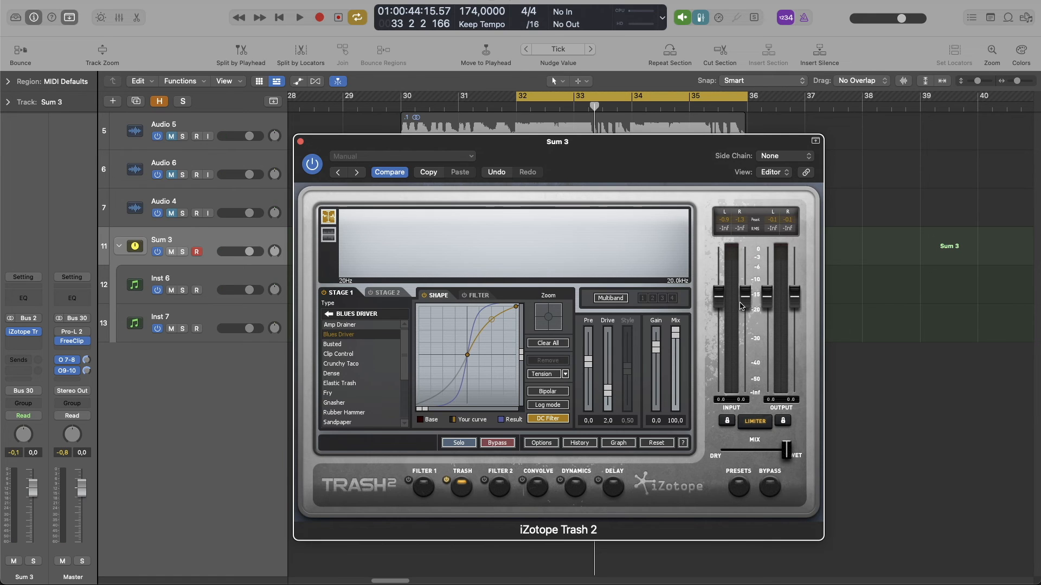
pyautogui.moveTo(741, 306); pyautogui.dragTo(768, 309)
pyautogui.press('space')
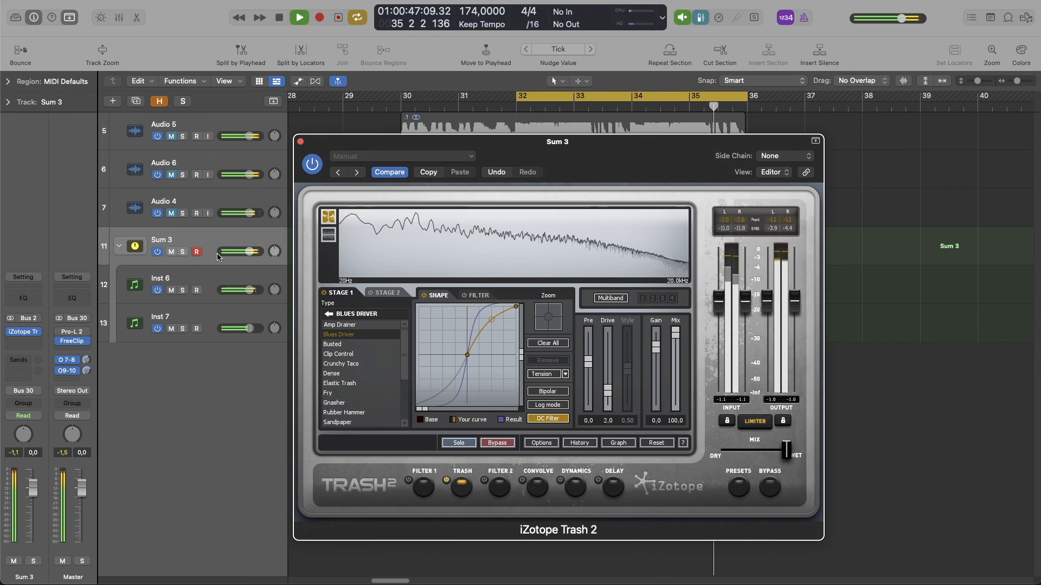
pyautogui.press('space')
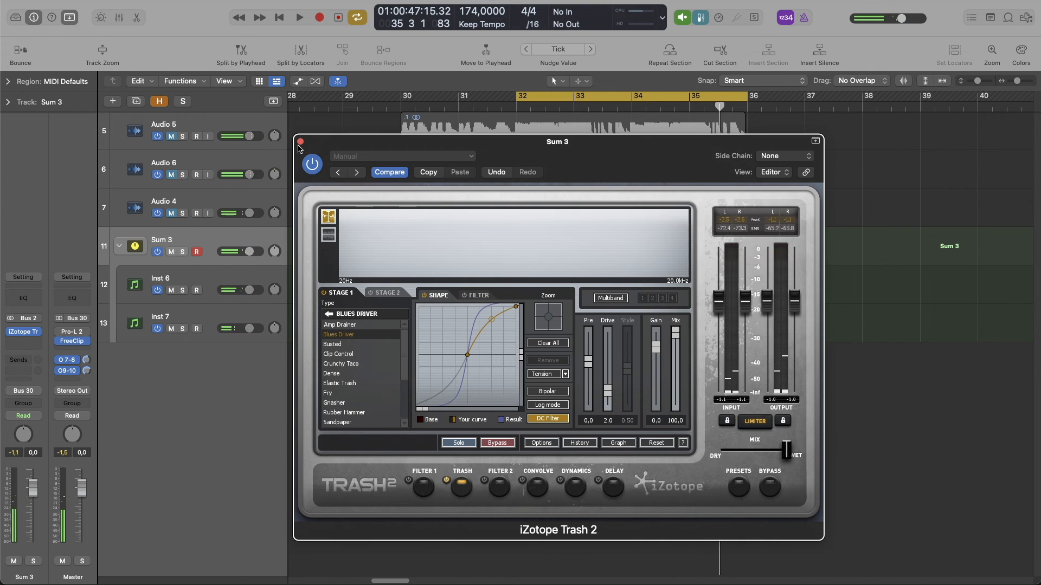
pyautogui.click(300, 142)
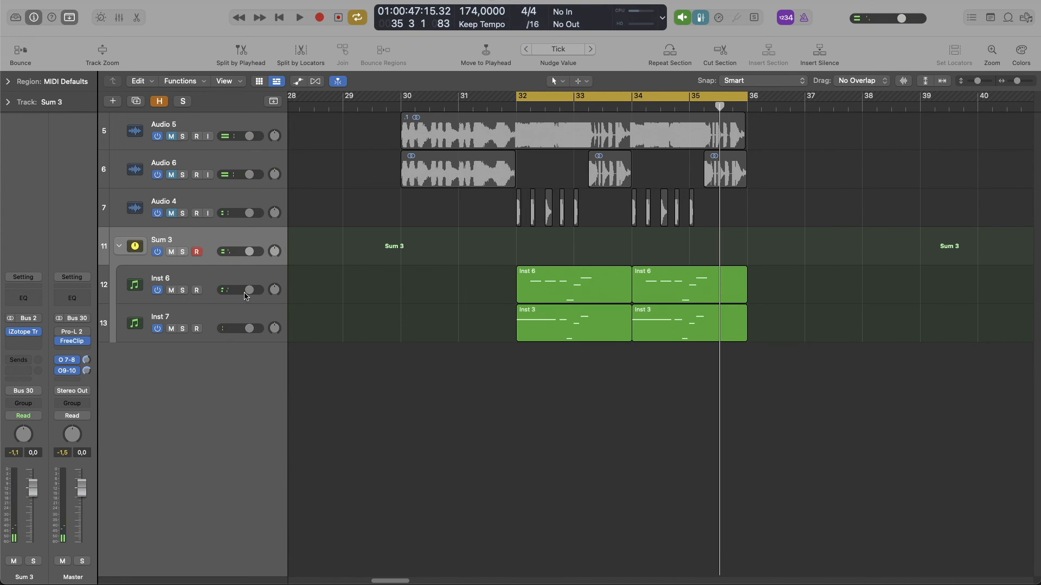
# Lower Inst 6's track volume slightly and play the loop to check its balance against the sub bass.
pyautogui.moveTo(253, 292); pyautogui.dragTo(244, 293)
pyautogui.press('space')
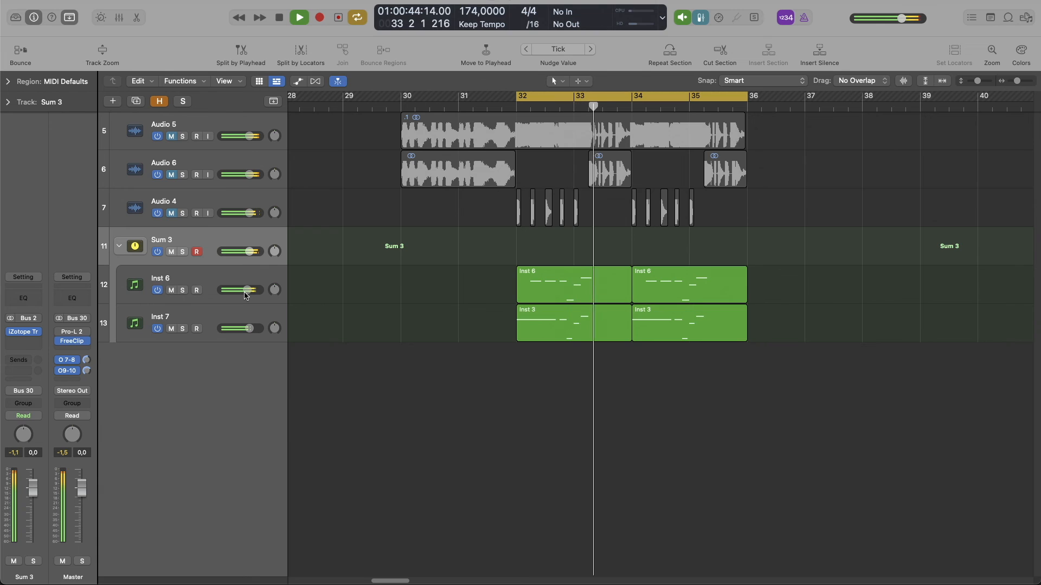
pyautogui.press('space')
pyautogui.press('space')
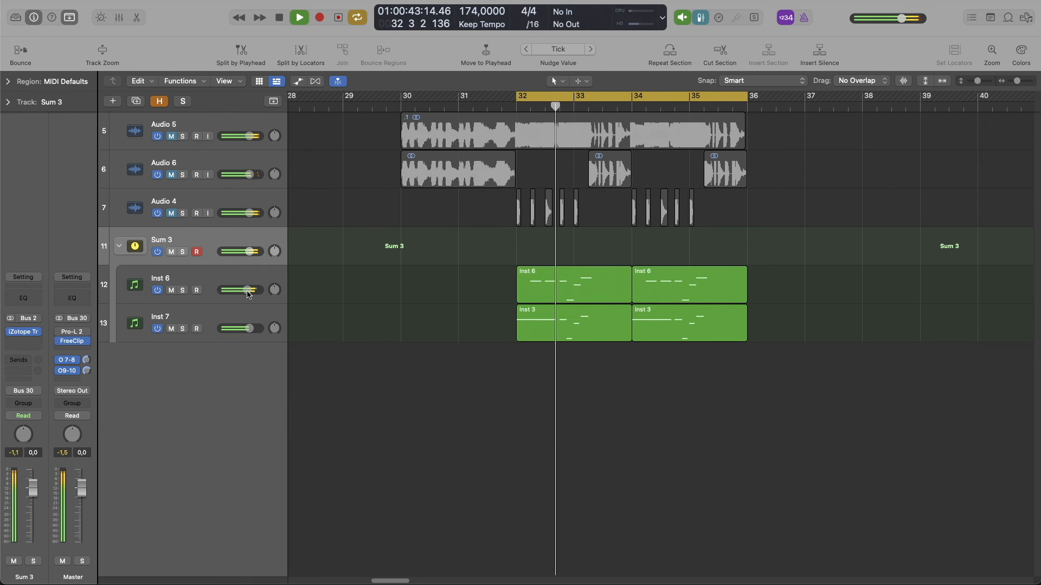
pyautogui.press('space')
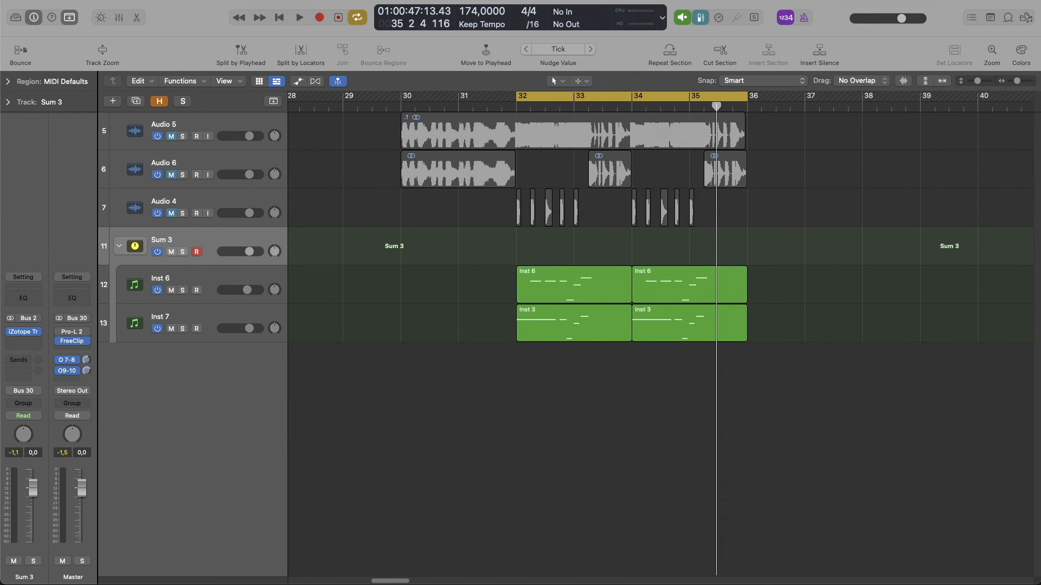